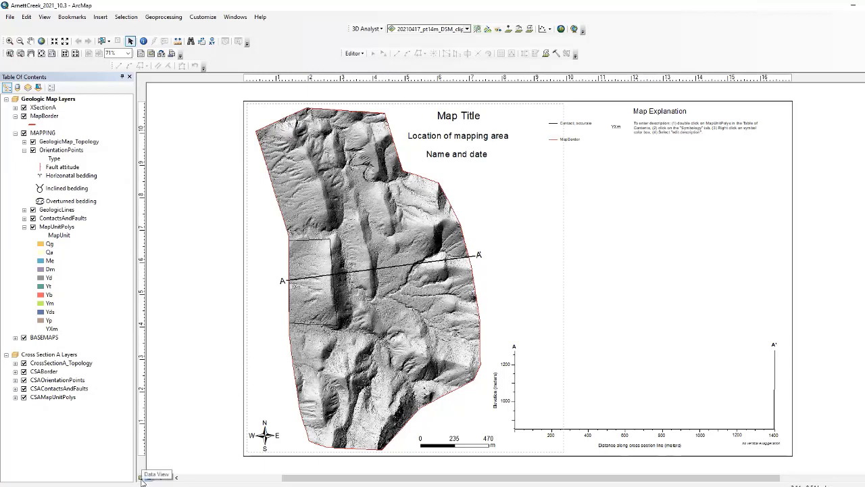
Switch the map from layout view to data view and show the whole mapping area.
left_click(141, 478)
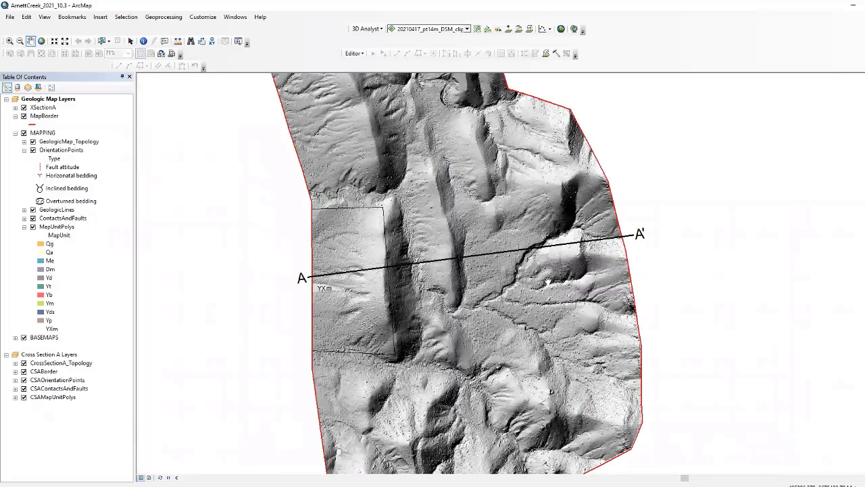
scroll(533, 290, "up", 2)
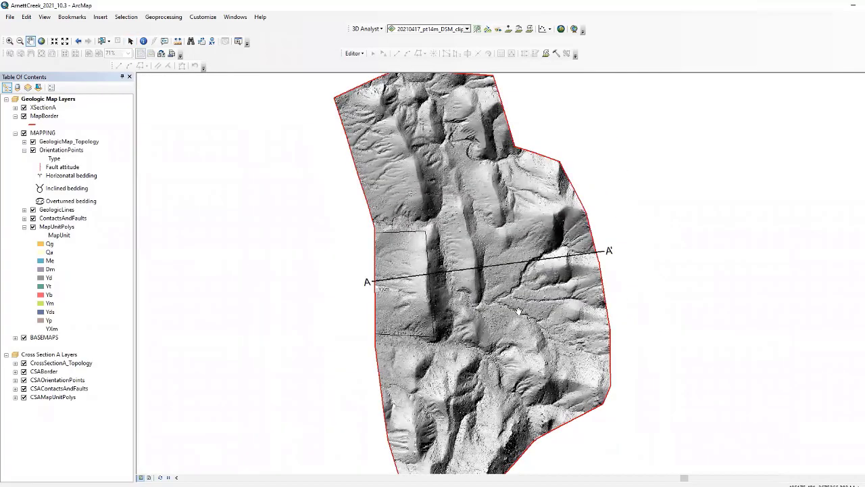
scroll(518, 311, "up", 1)
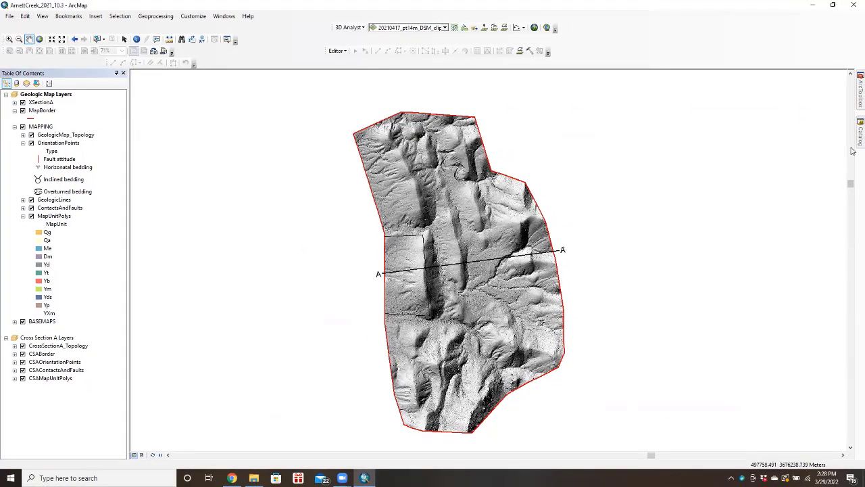
Add lines.shp from the first connected E:\FIELD I folder to the MAPPING group directly below OrientationPoints, dismissing the coordinate system warning.
left_click(858, 136)
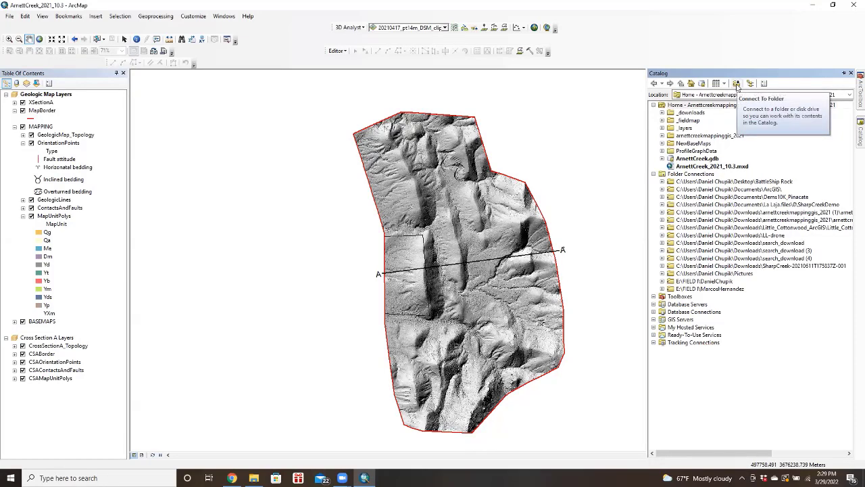
left_click(669, 282)
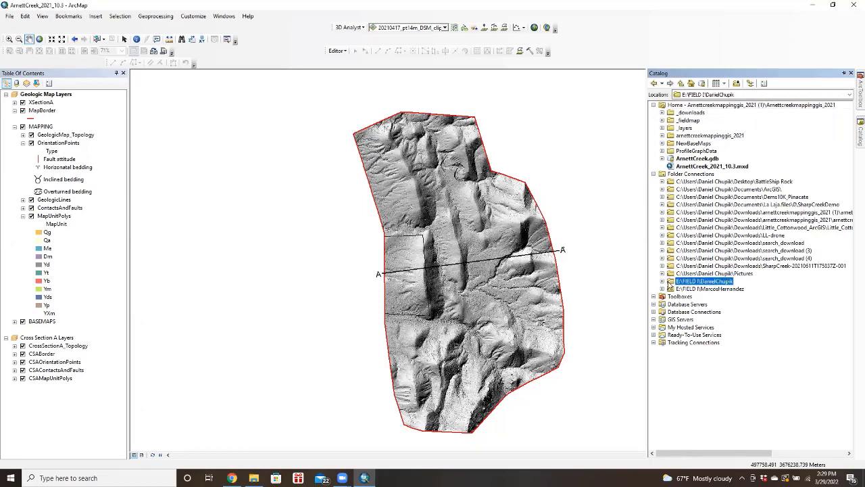
left_click(662, 282)
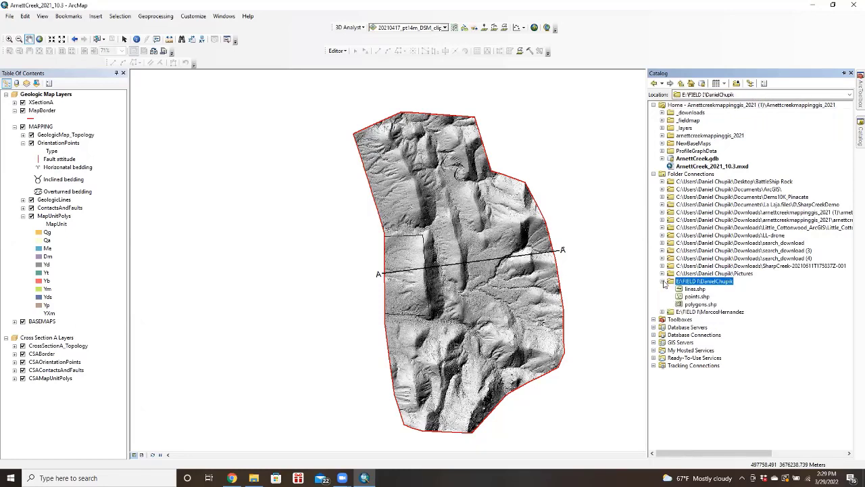
left_click(697, 290)
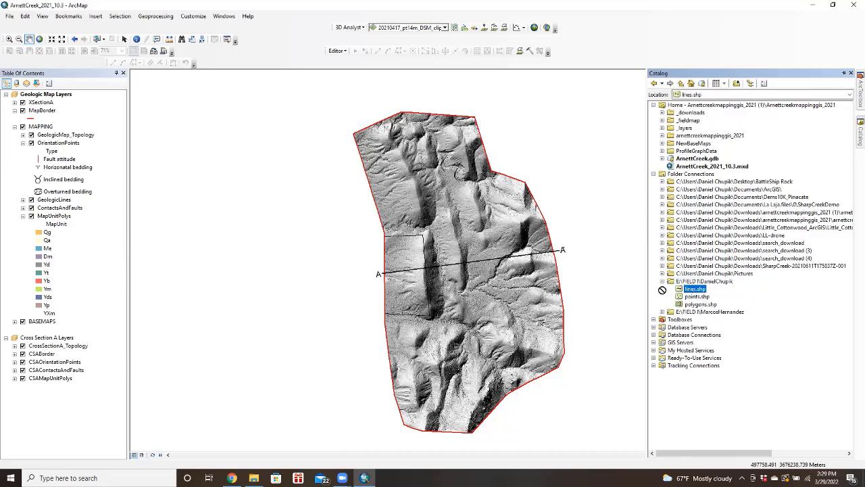
left_click_drag(662, 289, 63, 179)
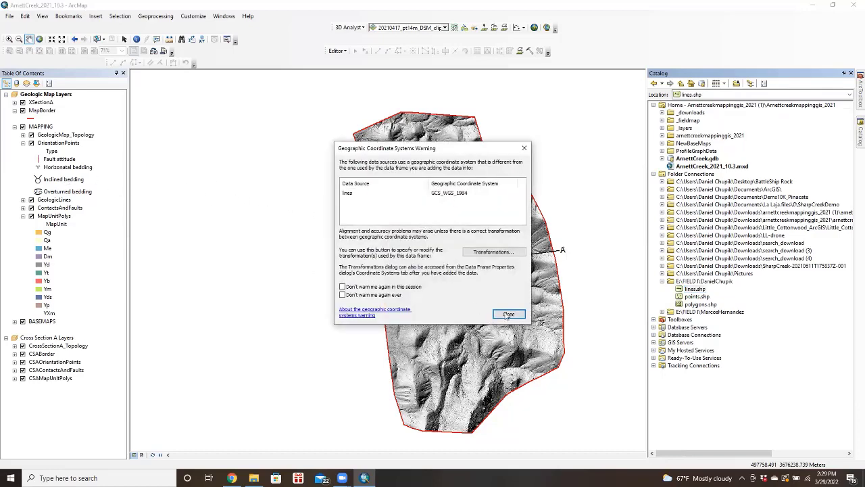
left_click(508, 315)
left_click(509, 313)
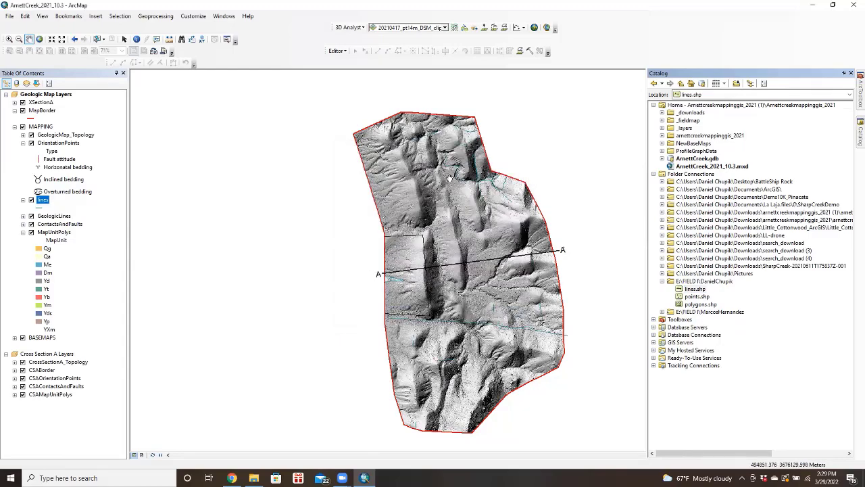
Rename the added lines layer to StraboLines in its layer properties and apply the change.
scroll(450, 177, "down", 5)
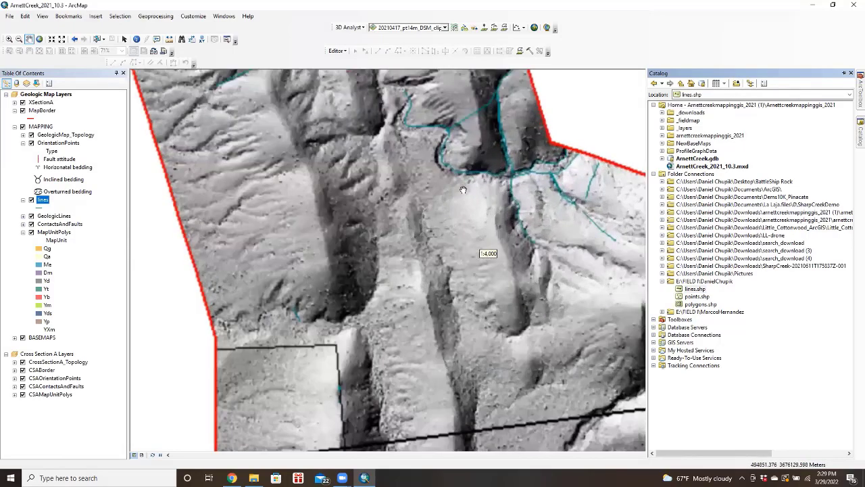
left_click_drag(462, 190, 459, 362)
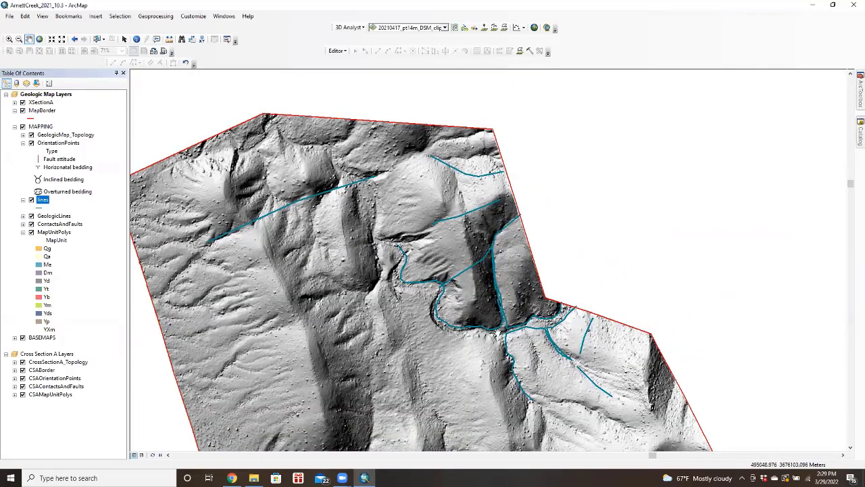
scroll(423, 362, "down", 1)
left_click_drag(443, 364, 430, 248)
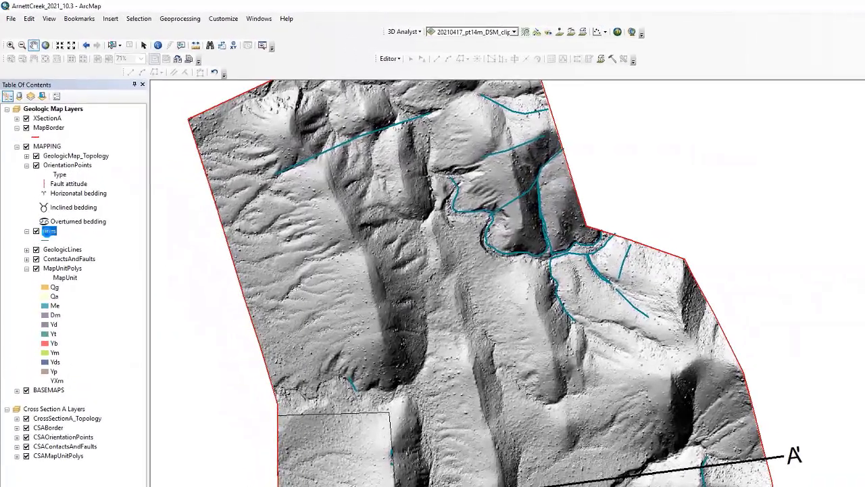
right_click(42, 200)
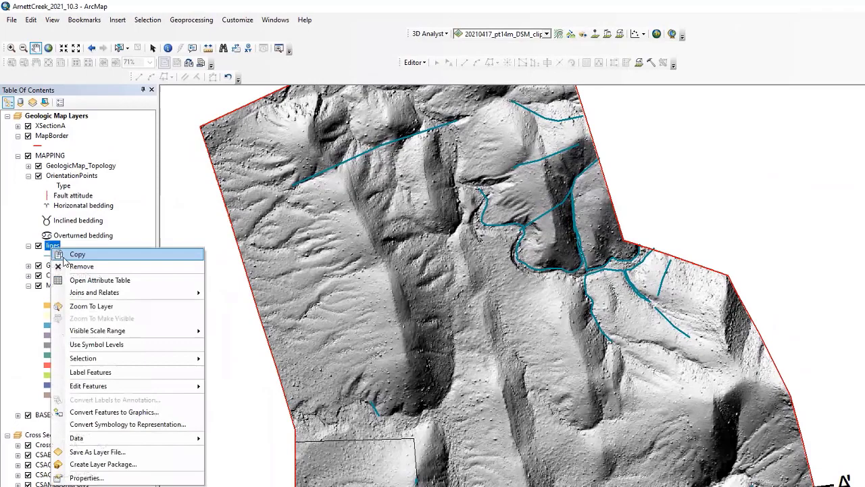
left_click(133, 478)
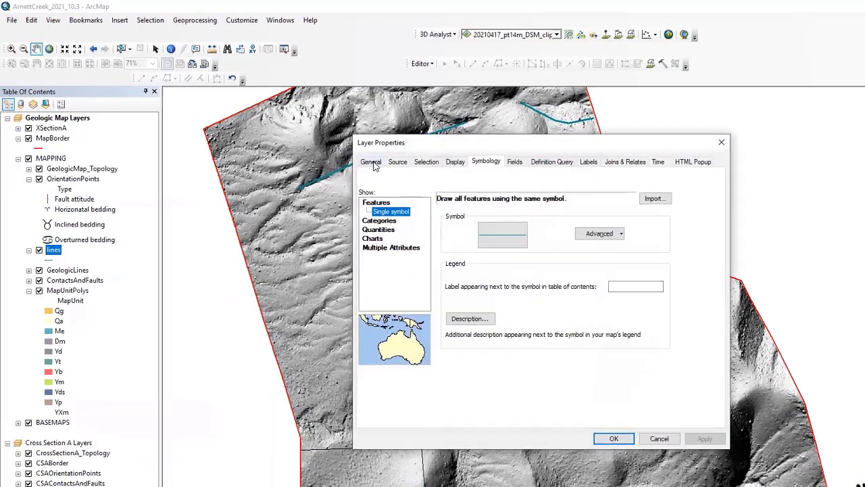
left_click(364, 159)
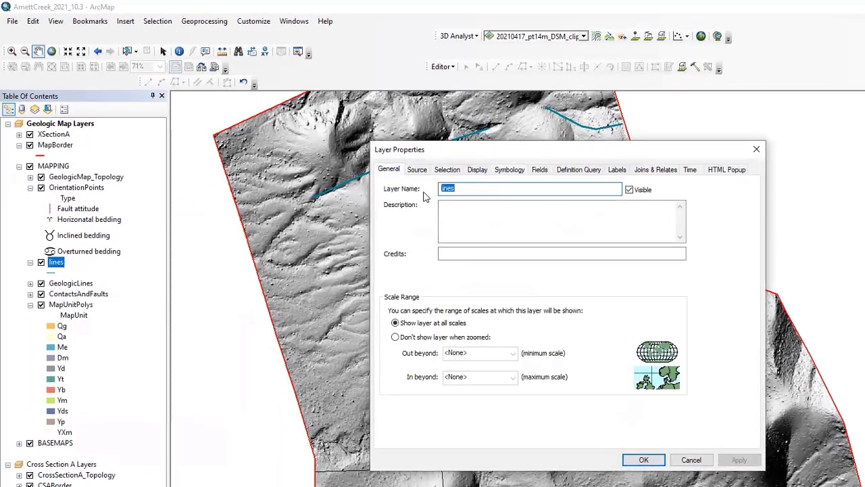
type("StraboL")
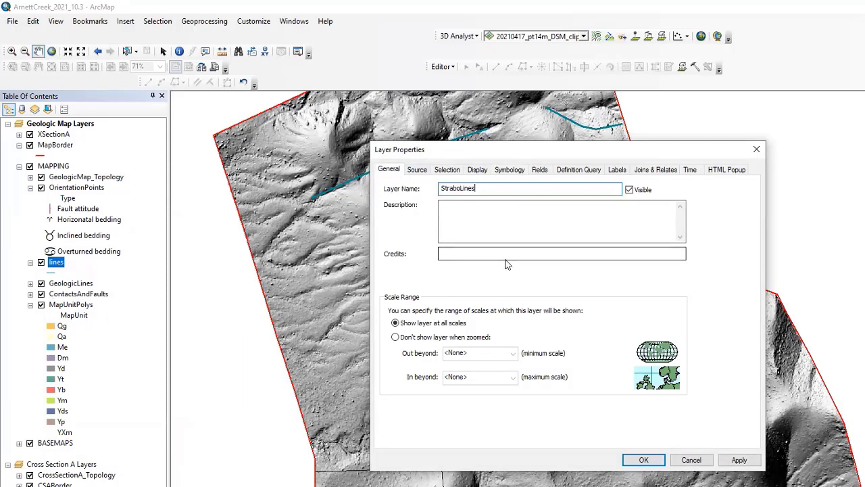
left_click(746, 460)
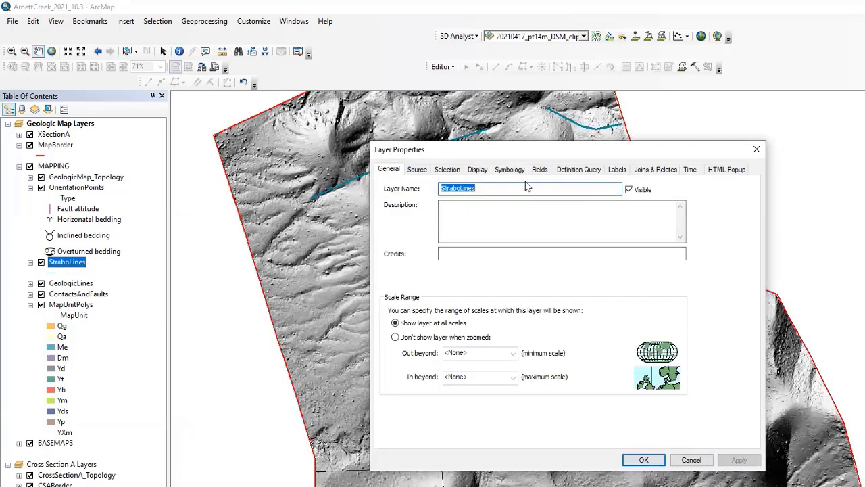
Review the StraboLines symbology settings and compare them with the line types listed under the ContactsAndFaults layer.
left_click(510, 170)
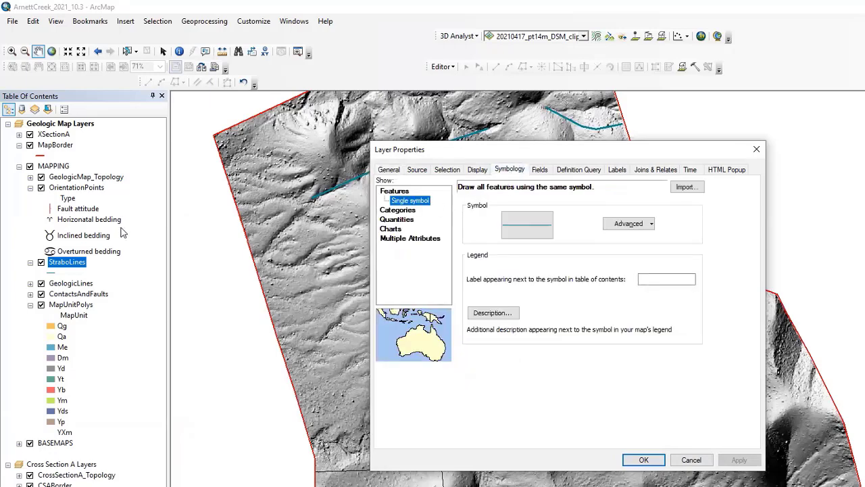
left_click(692, 461)
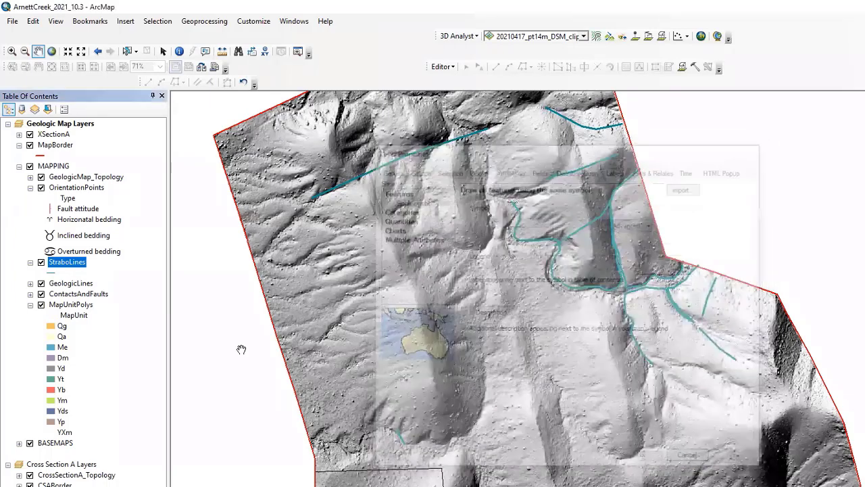
left_click(30, 294)
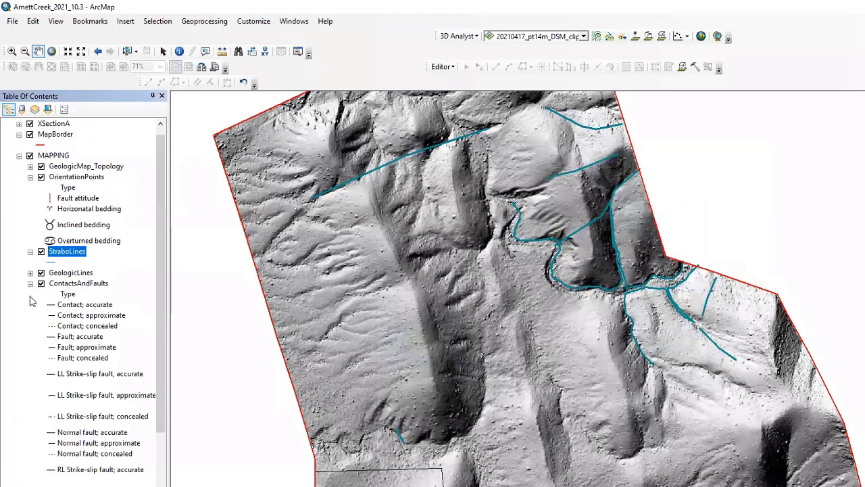
scroll(95, 358, "down", 2)
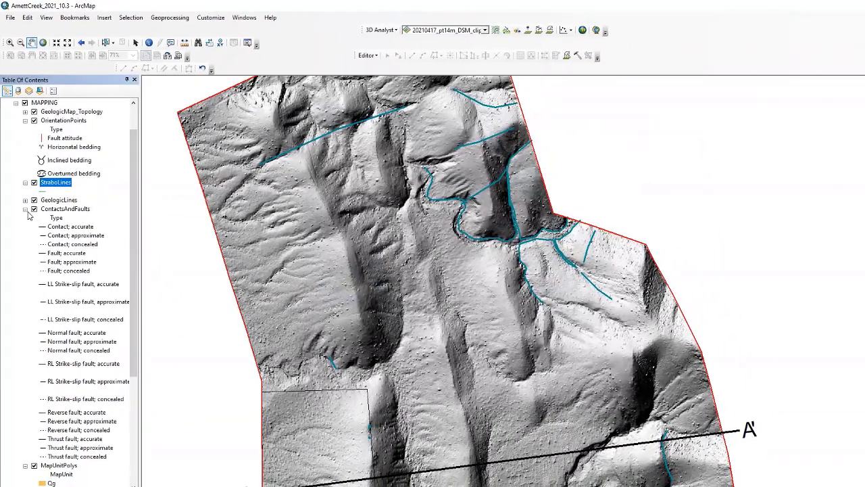
left_click(31, 250)
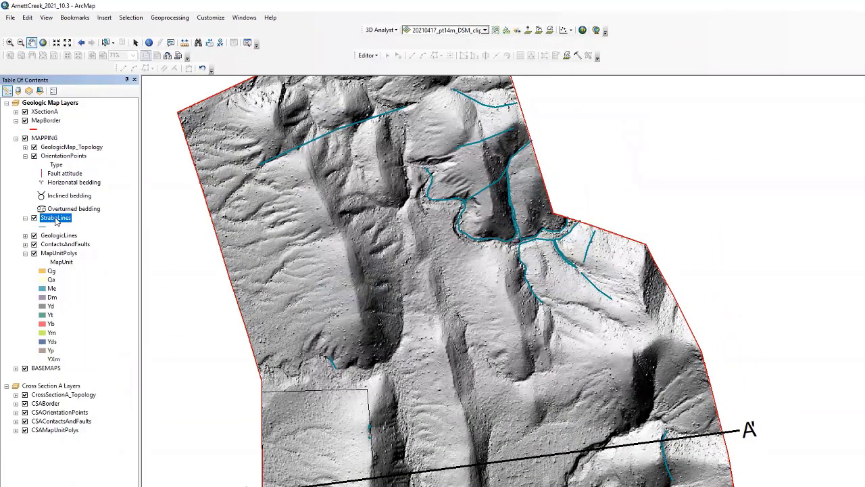
Set StraboLines to categorized symbology and import the complete symbology definition from the ContactsAndFaults layer.
right_click(56, 219)
left_click(129, 427)
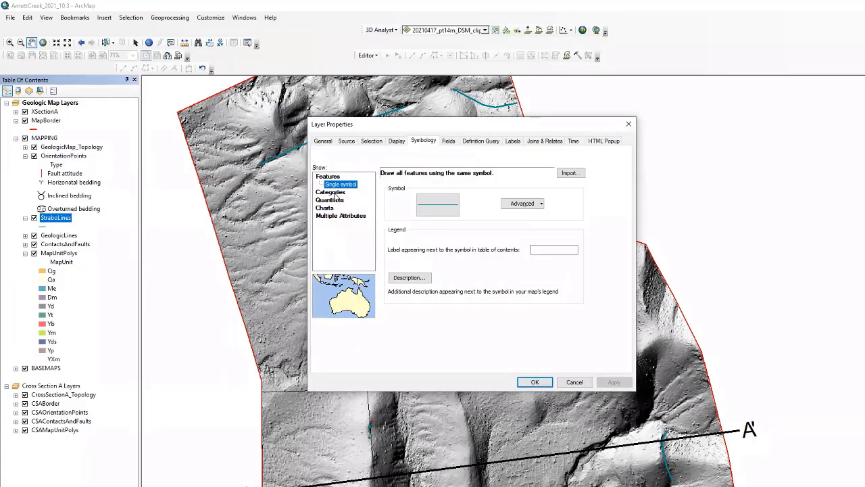
left_click(337, 192)
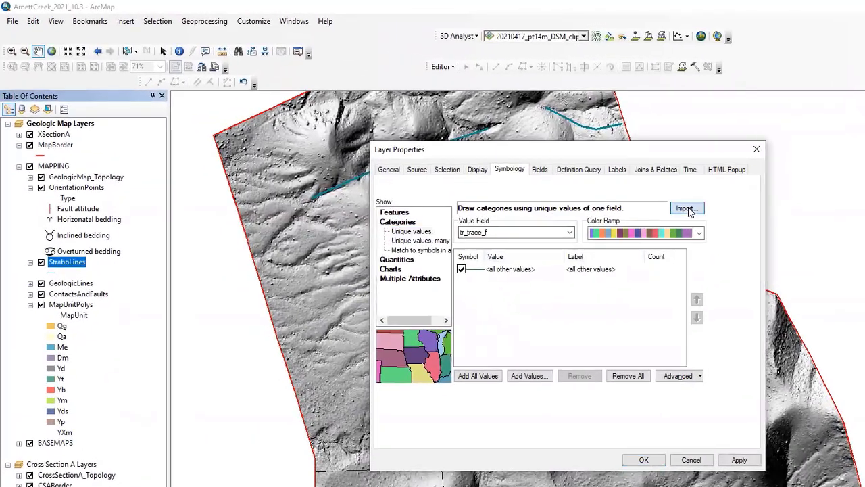
left_click(681, 209)
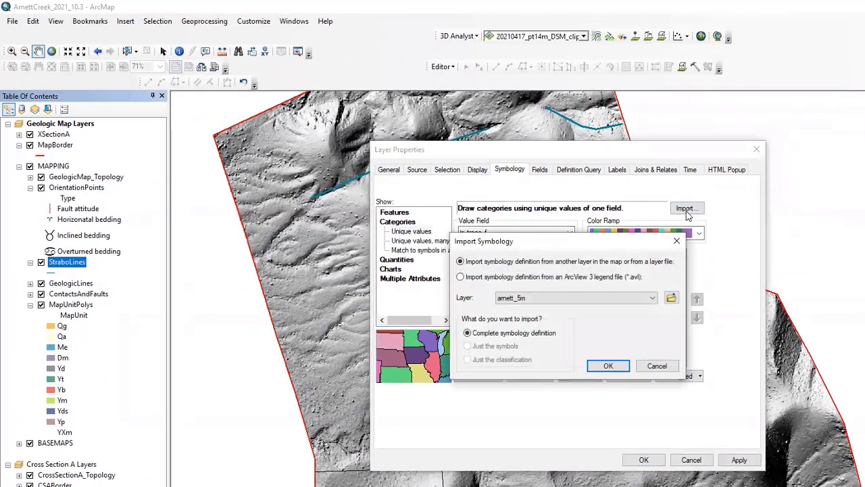
left_click(651, 299)
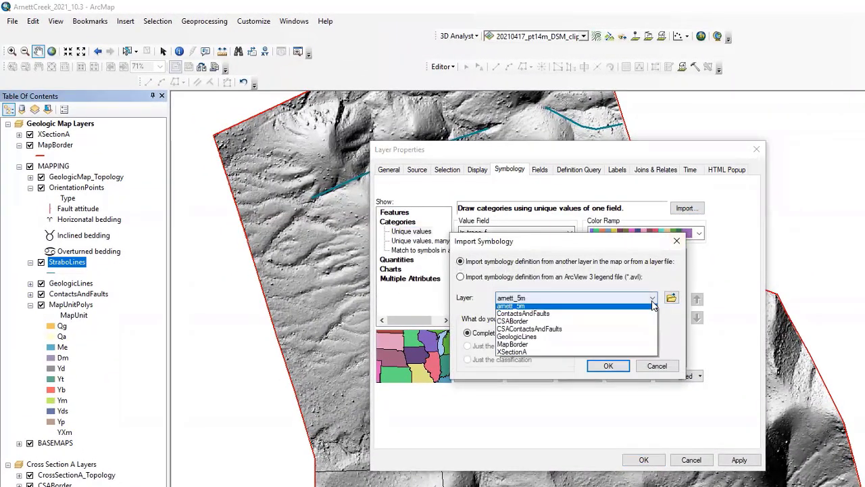
left_click(598, 317)
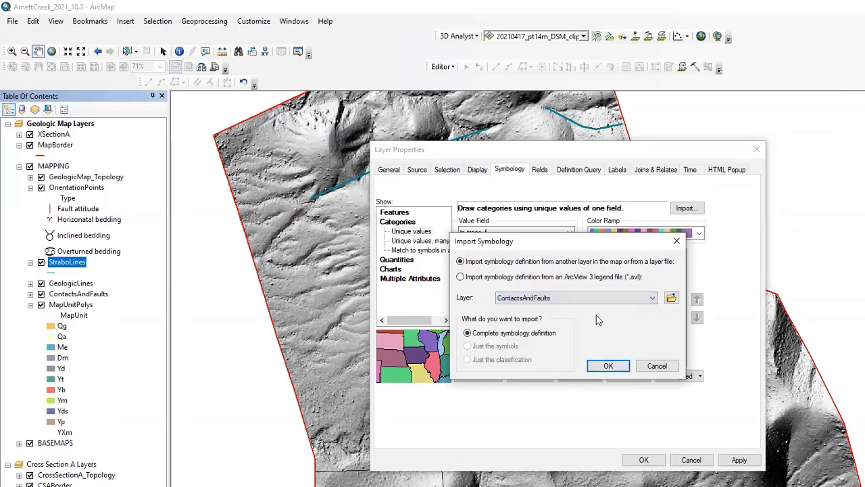
left_click(612, 366)
Match the imported Type value field to tr_trace_f and apply the symbology to StraboLines.
left_click(636, 280)
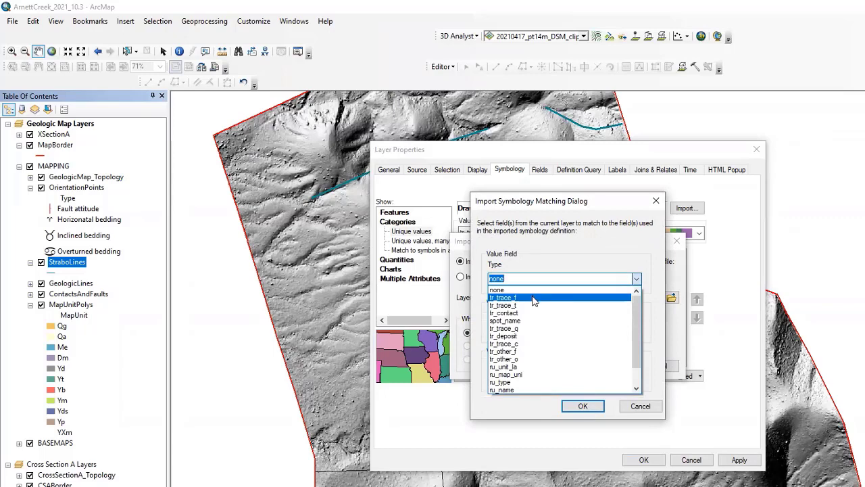
left_click(530, 298)
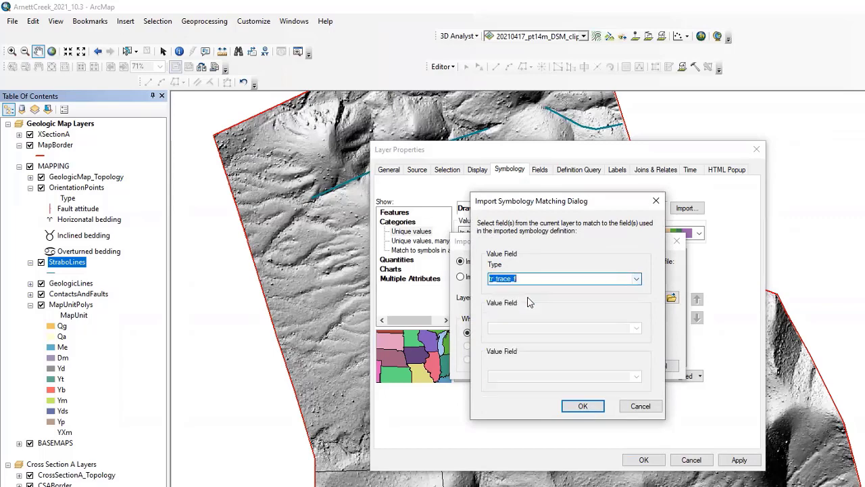
left_click(581, 406)
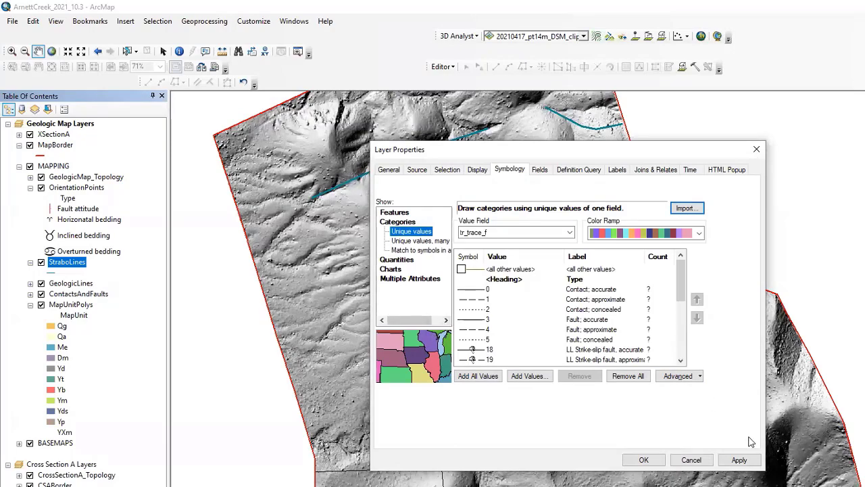
left_click(739, 460)
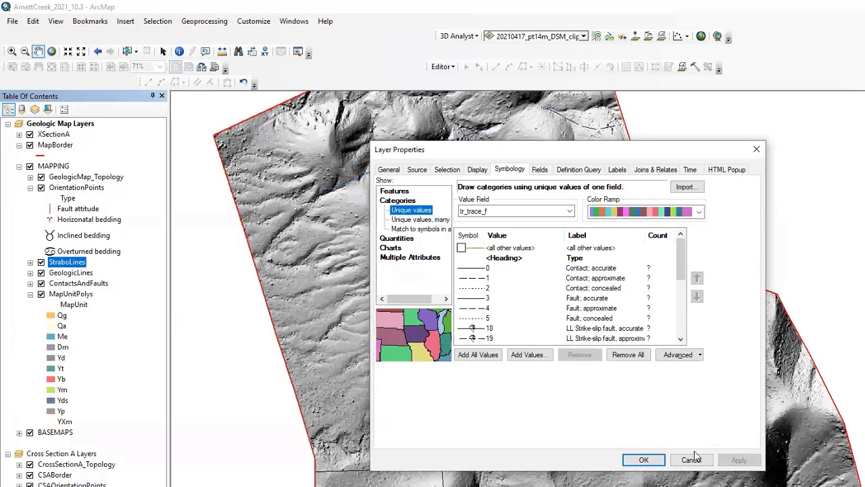
left_click(653, 458)
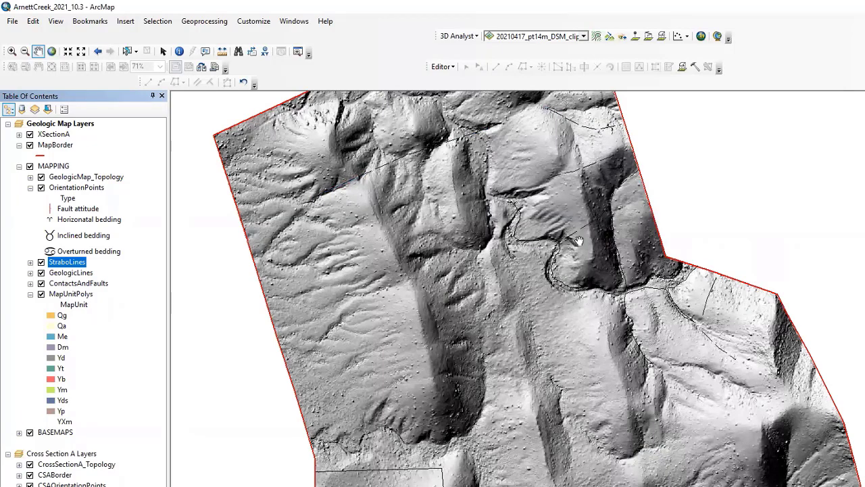
Examine the restyled StraboLines contacts and faults in the northern part of the mapping area.
scroll(578, 245, "up", 2)
scroll(559, 204, "up", 2)
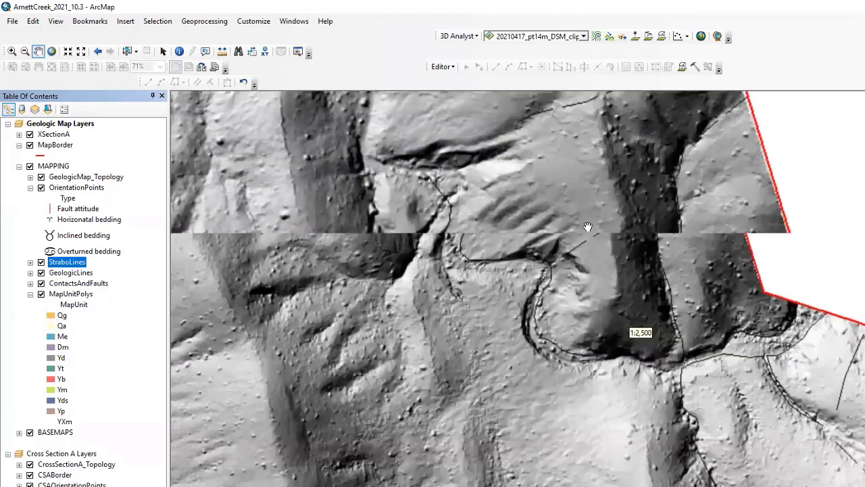
left_click_drag(623, 269, 575, 410)
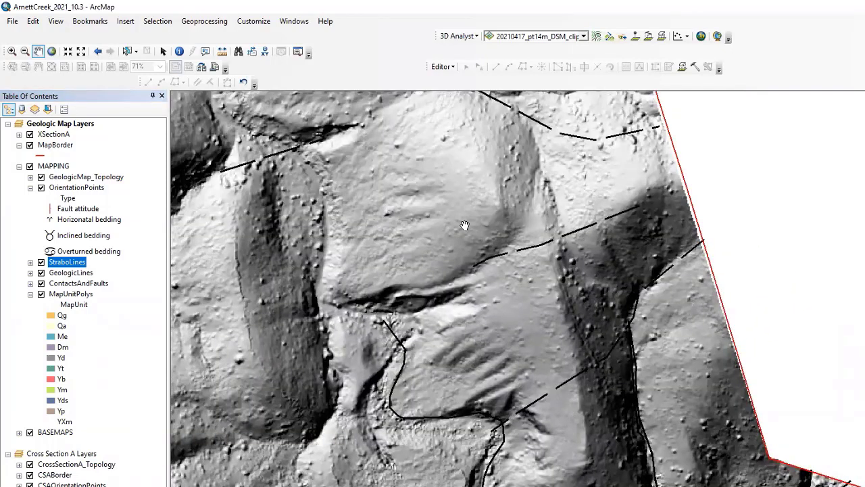
left_click_drag(464, 228, 563, 366)
scroll(453, 362, "down", 2)
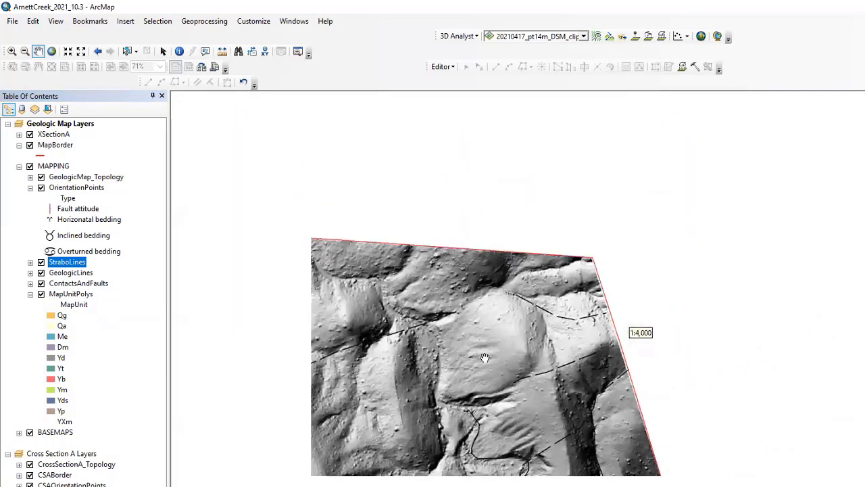
Add the points.shp field shapefile to the MAPPING group, placing it directly above MapUnitPolys.
scroll(458, 329, "up", 3)
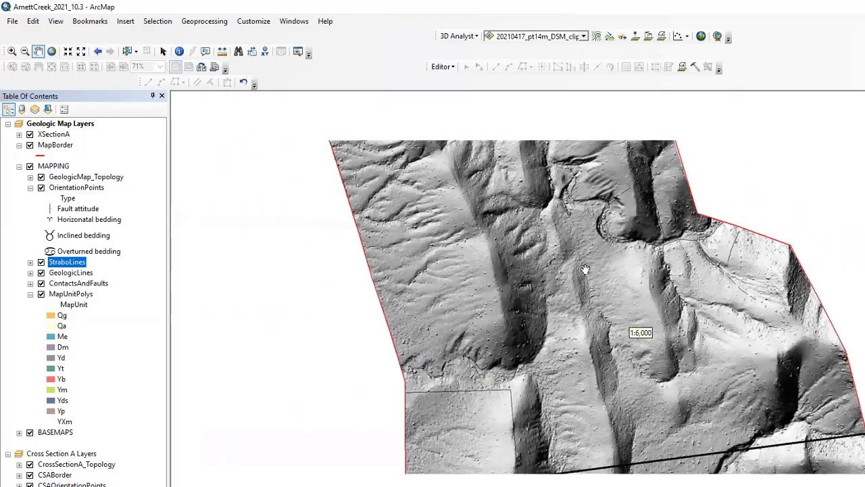
scroll(644, 342, "down", 3)
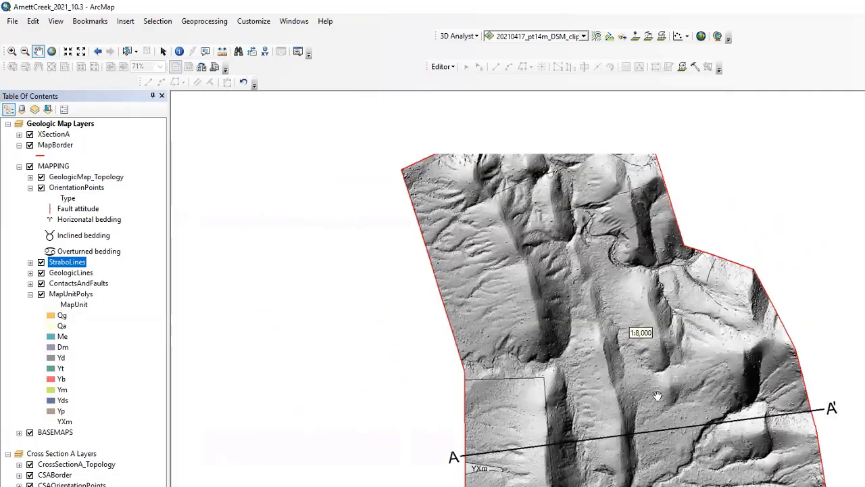
left_click_drag(652, 389, 497, 327)
scroll(540, 348, "down", 2)
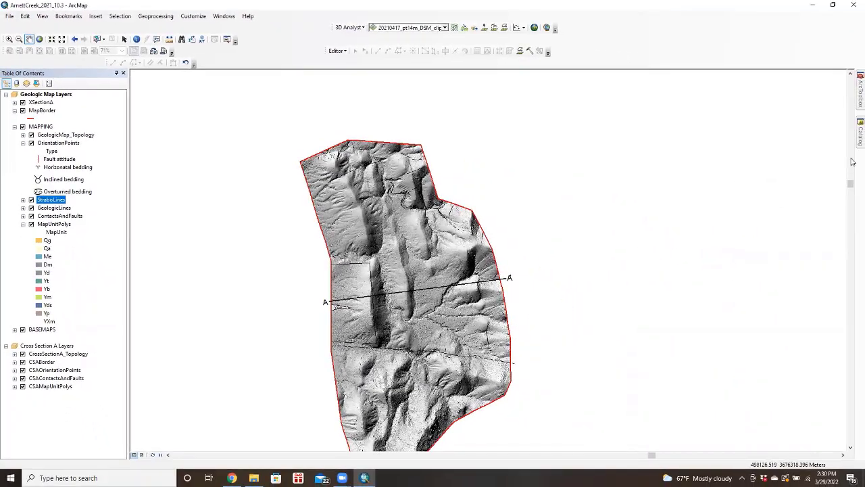
mouse_move(852, 139)
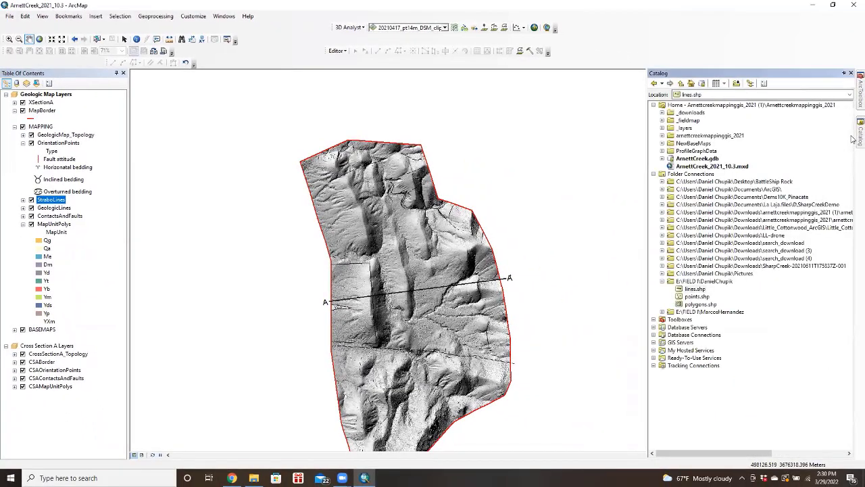
left_click(703, 297)
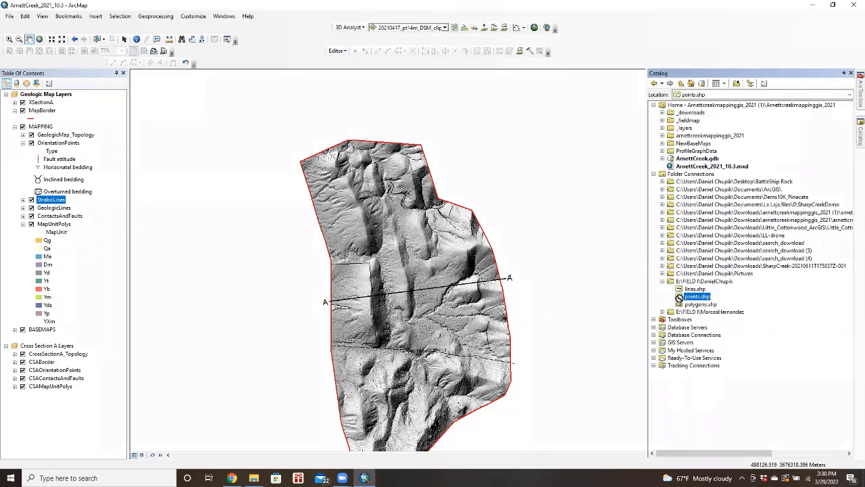
left_click_drag(679, 298, 38, 216)
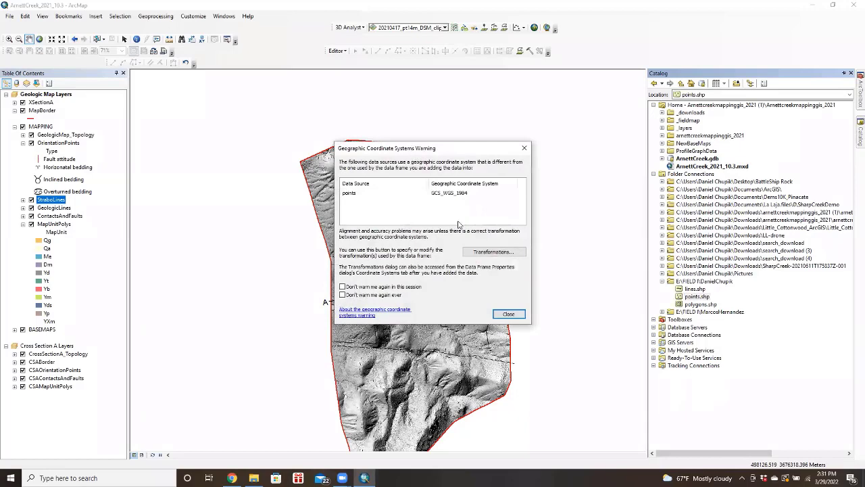
left_click(508, 313)
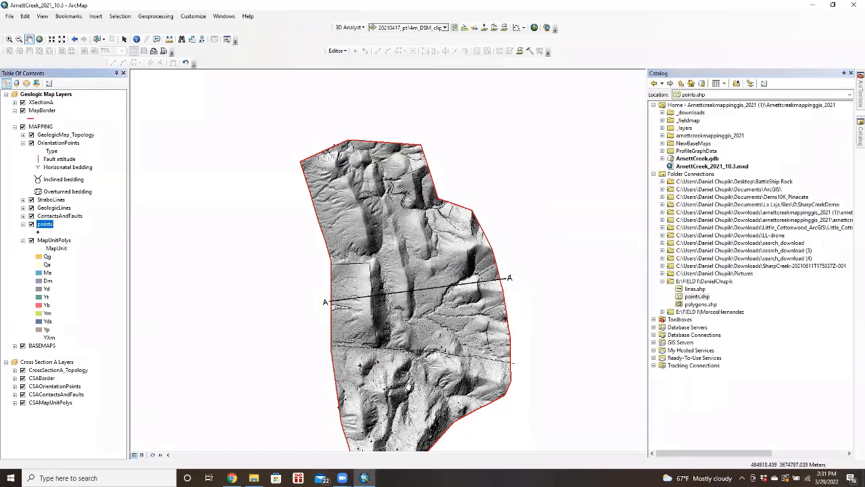
Open the symbol selector for the points layer's single symbol and browse the available marker symbols.
left_click_drag(419, 376, 452, 218)
scroll(452, 216, "up", 2)
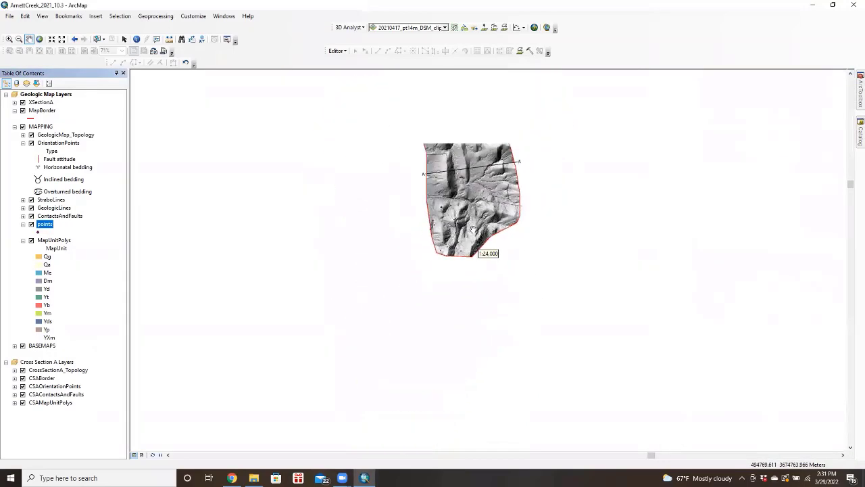
scroll(449, 213, "down", 5)
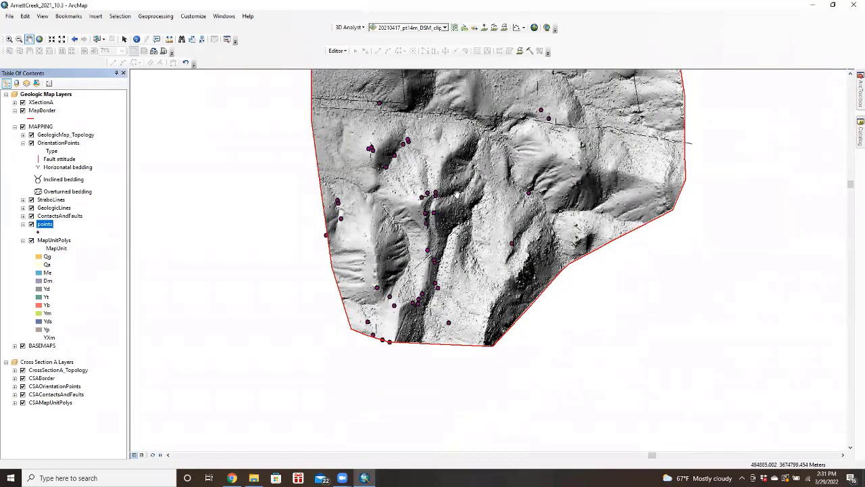
scroll(441, 204, "down", 1)
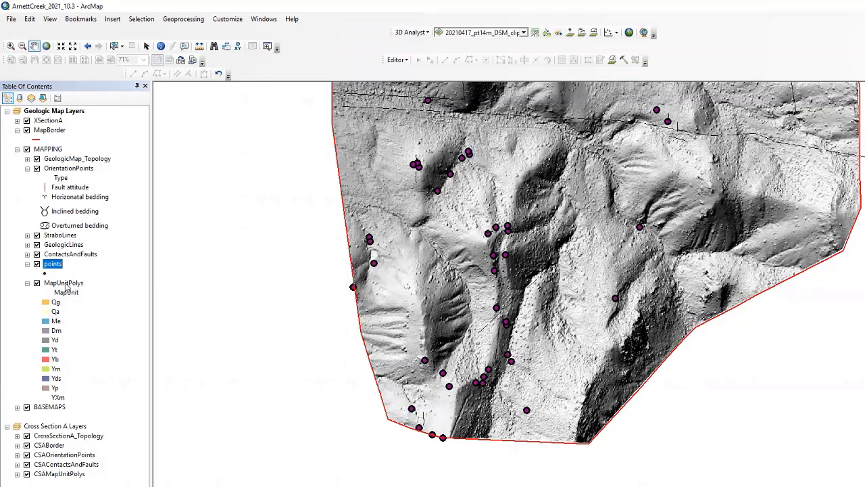
right_click(54, 265)
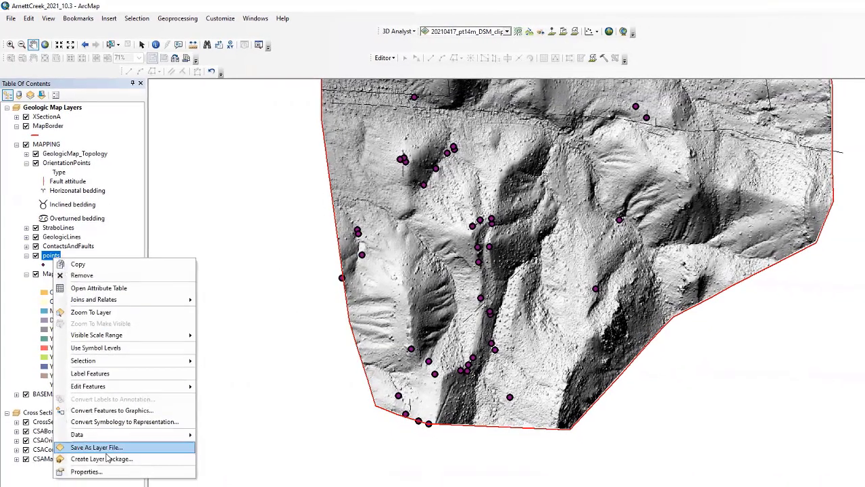
left_click(108, 482)
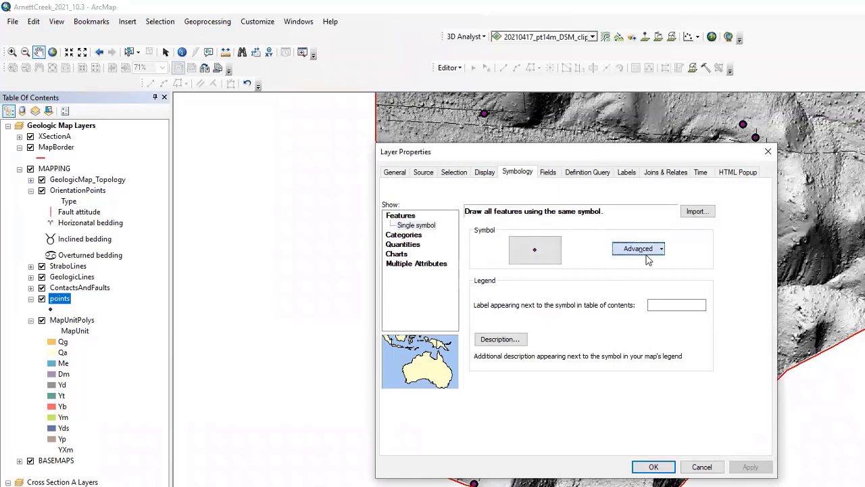
left_click(642, 251)
left_click(515, 252)
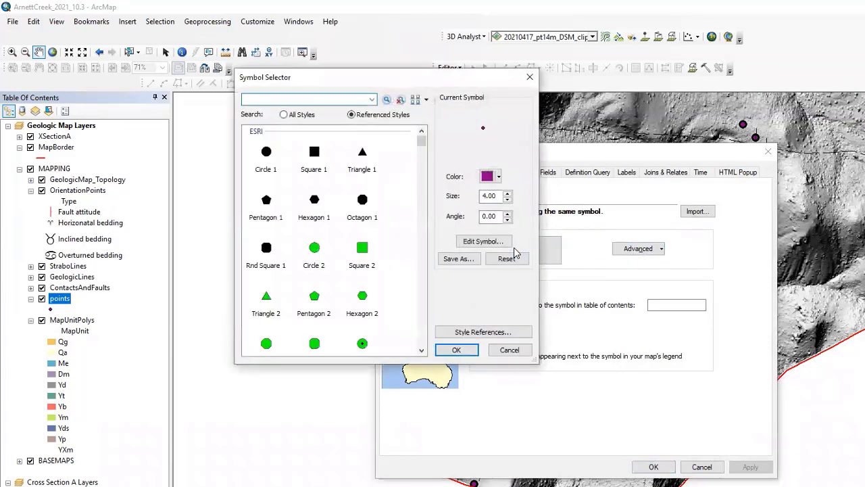
scroll(405, 253, "down", 6)
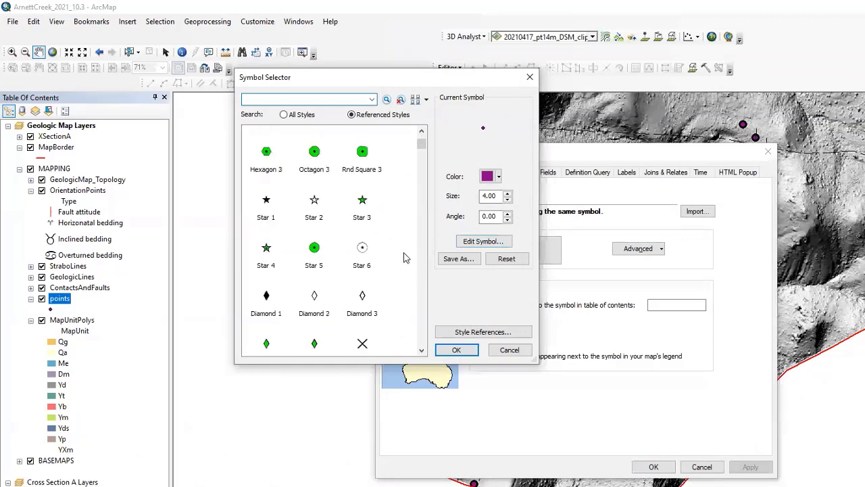
scroll(405, 263, "up", 6)
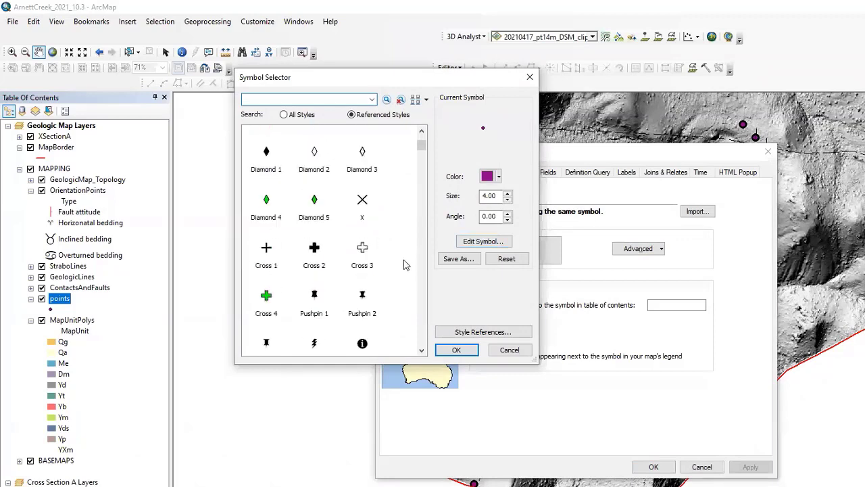
Add ASU_field_v2.style from the arnettcreekmappinggis_2021 folder to the referenced symbol styles.
left_click(510, 330)
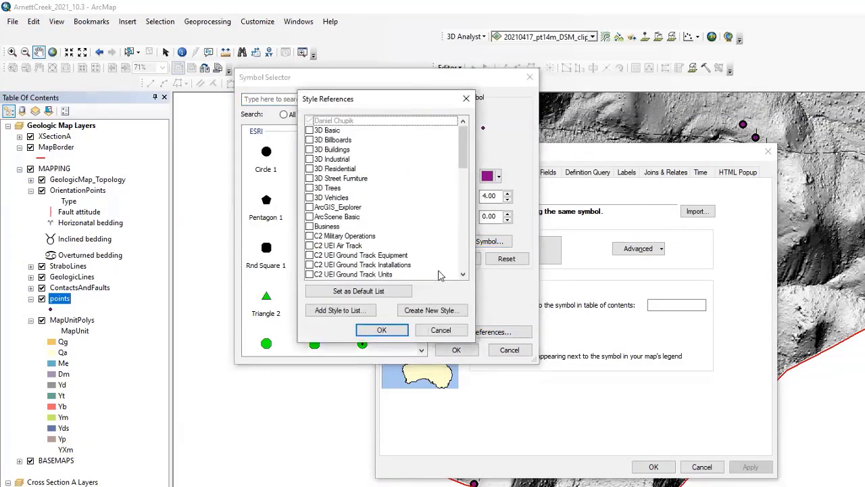
left_click(348, 310)
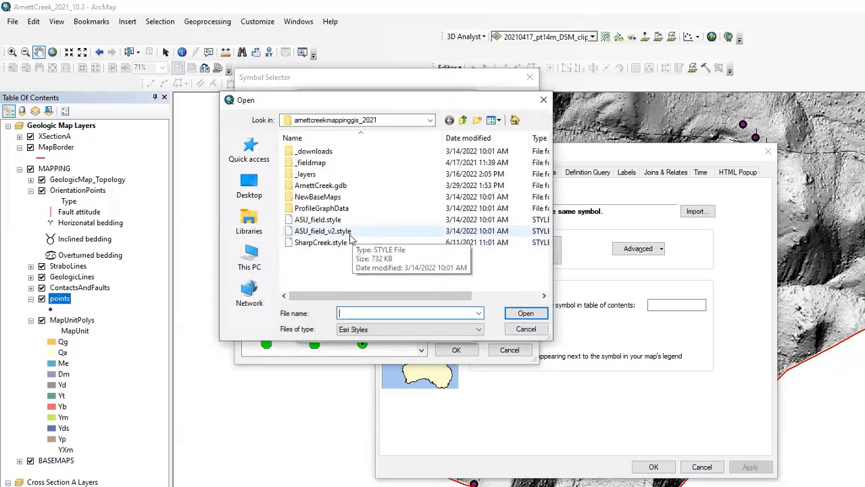
left_click(322, 231)
left_click(526, 315)
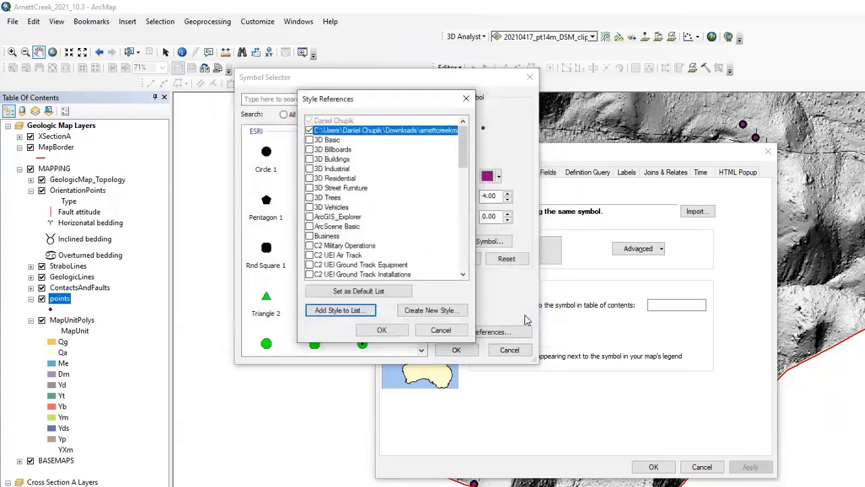
left_click(382, 330)
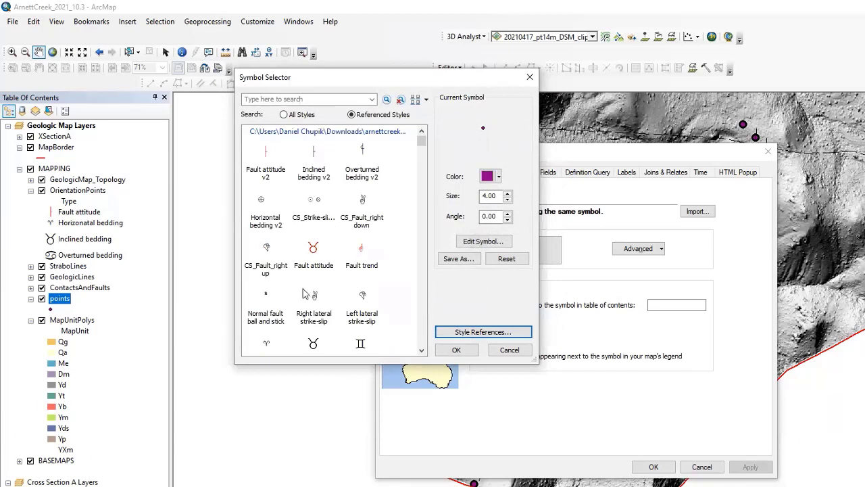
Assign the Inclined bedding v2 symbol to the points layer and apply it.
left_click(315, 158)
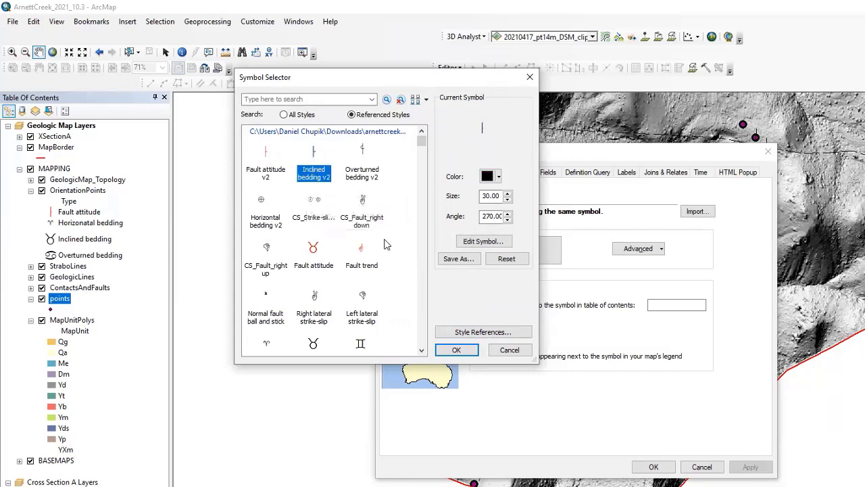
left_click(453, 351)
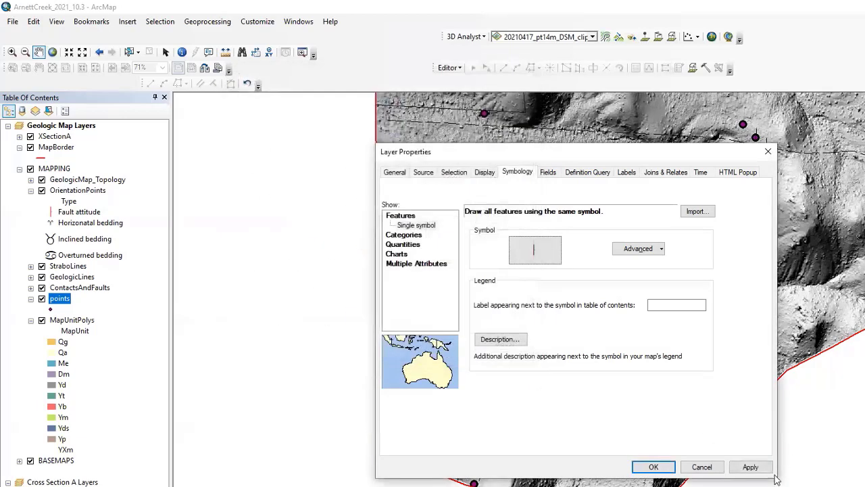
left_click(753, 467)
left_click(653, 467)
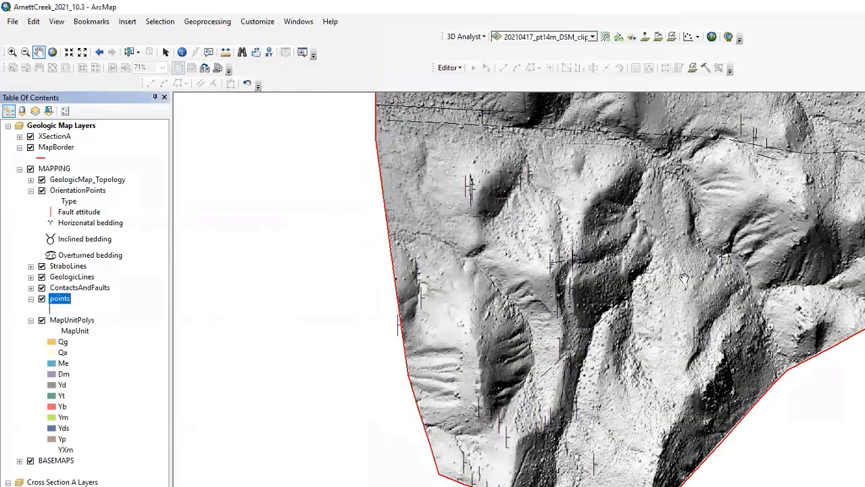
Examine the orientation of the bedding symbols on the points layer across the southern part of the mapping area.
scroll(646, 304, "up", 3)
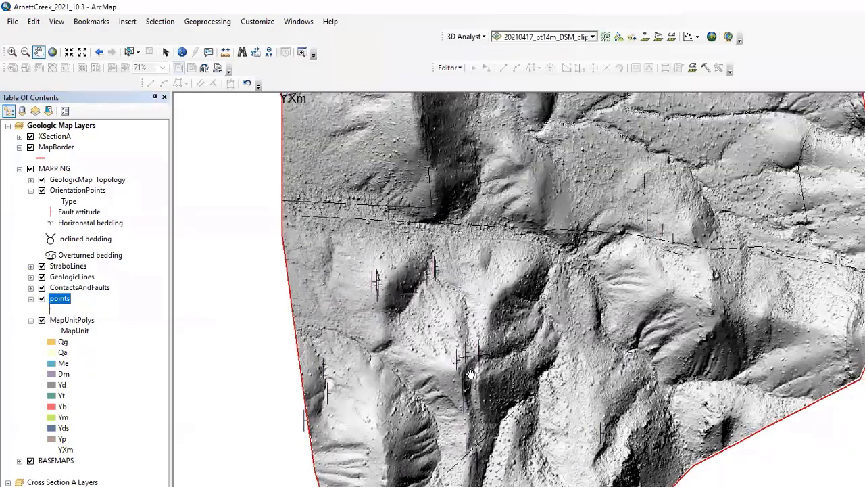
scroll(470, 380, "down", 2)
scroll(472, 399, "down", 1)
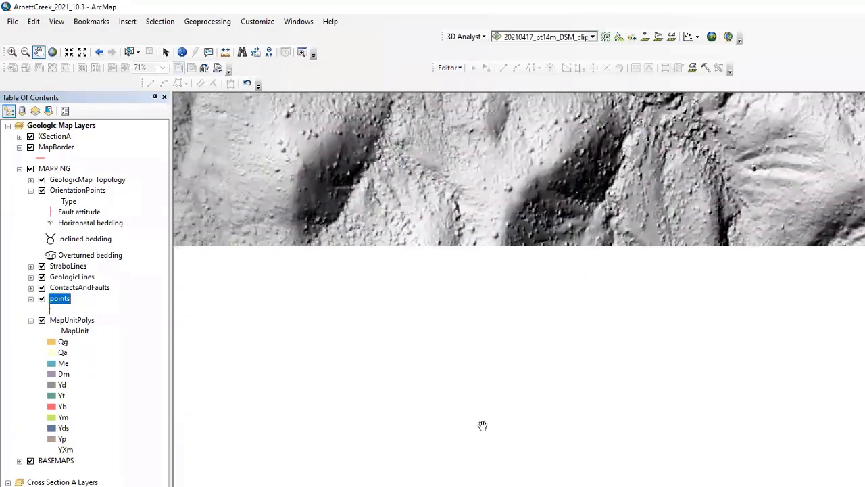
scroll(473, 416, "up", 2)
scroll(483, 385, "down", 3)
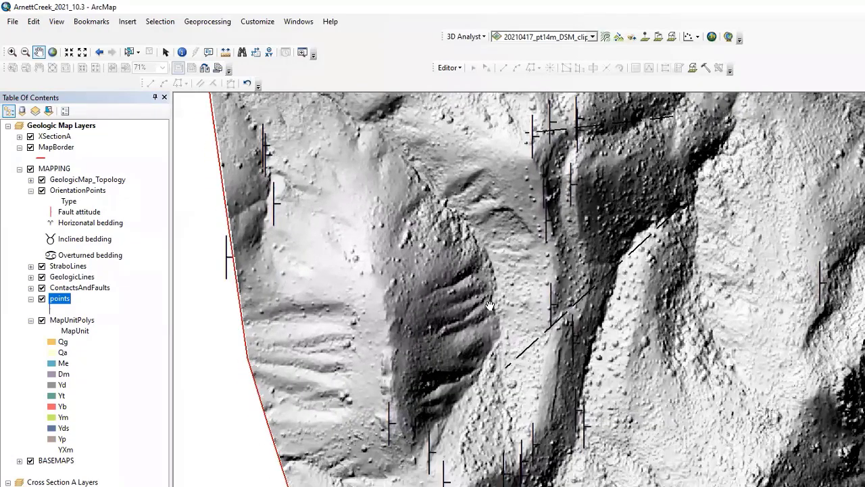
scroll(493, 354, "up", 2)
scroll(544, 327, "down", 2)
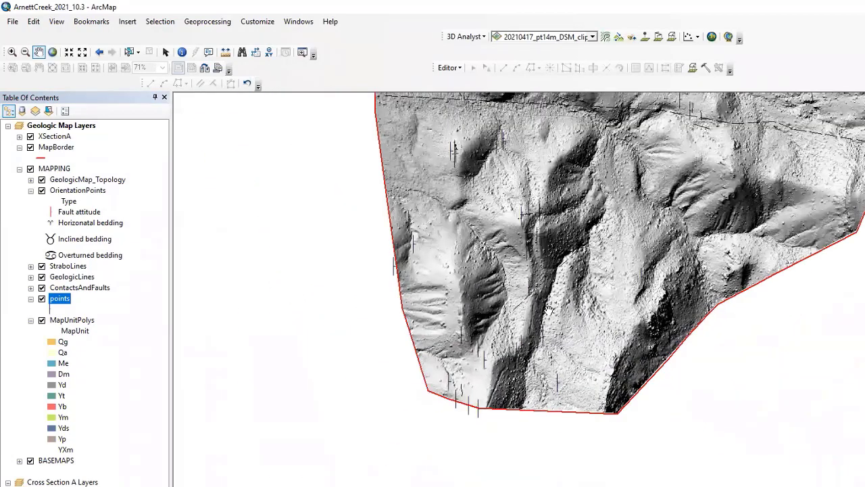
scroll(541, 324, "down", 1)
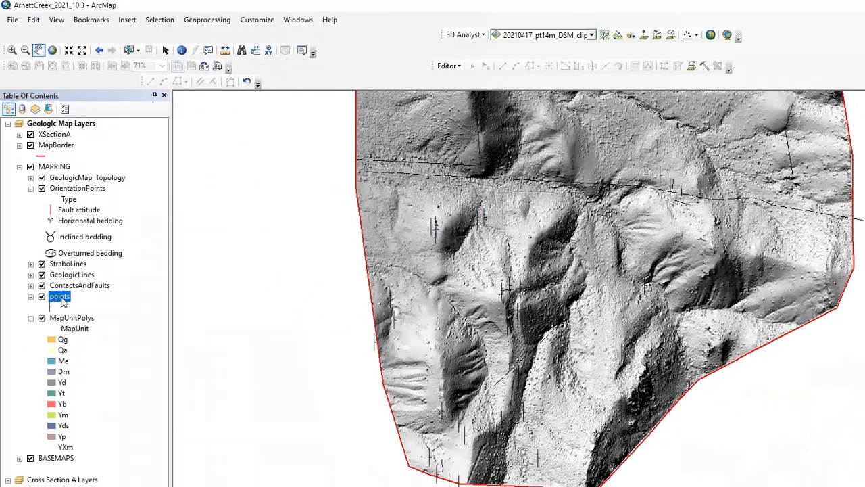
Rotate the points layer's bedding symbols by the po_strike field using the Geographic rotation style, and check them on the map.
right_click(74, 301)
left_click(112, 473)
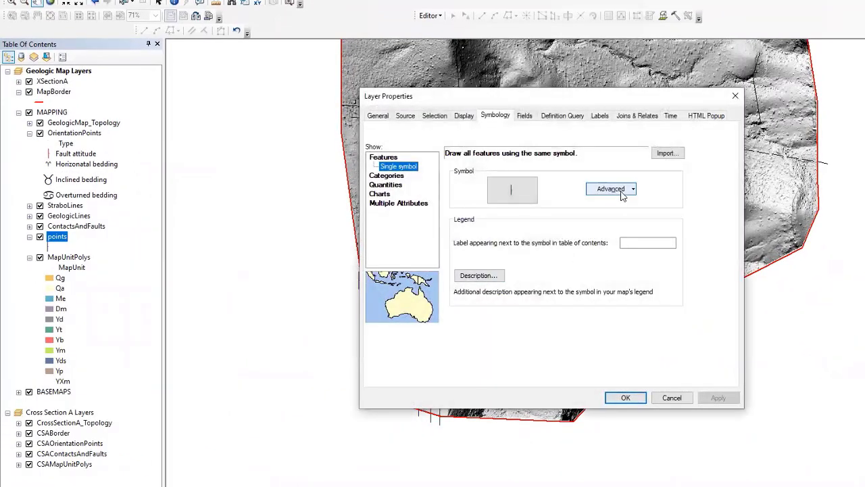
left_click(621, 193)
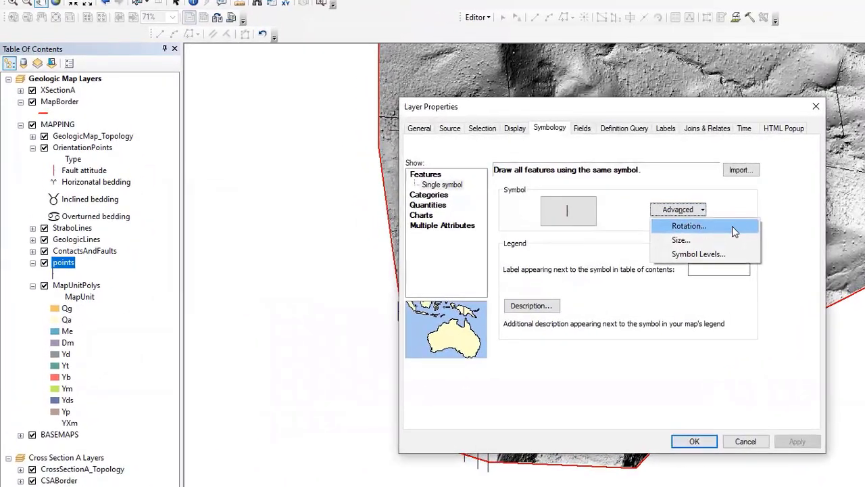
left_click(733, 227)
left_click(673, 224)
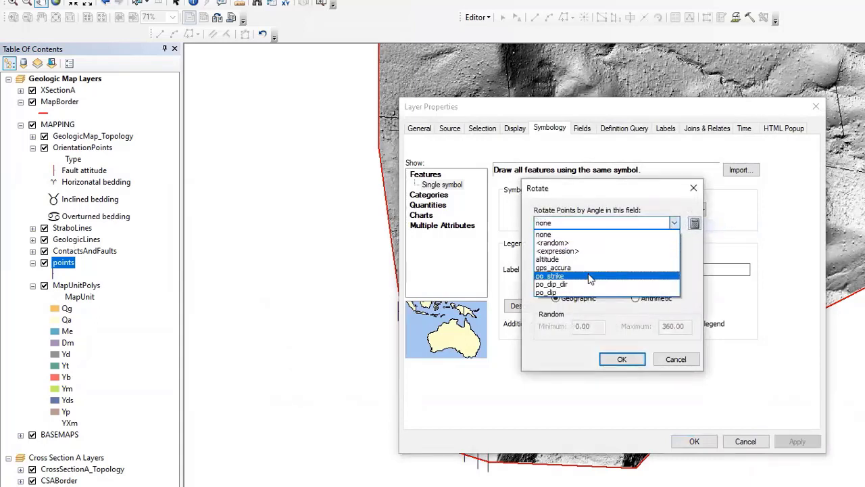
left_click(566, 276)
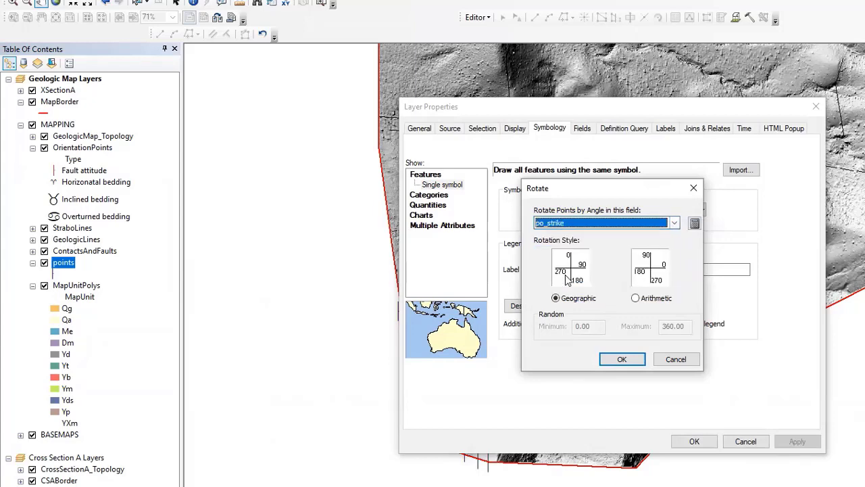
left_click(622, 359)
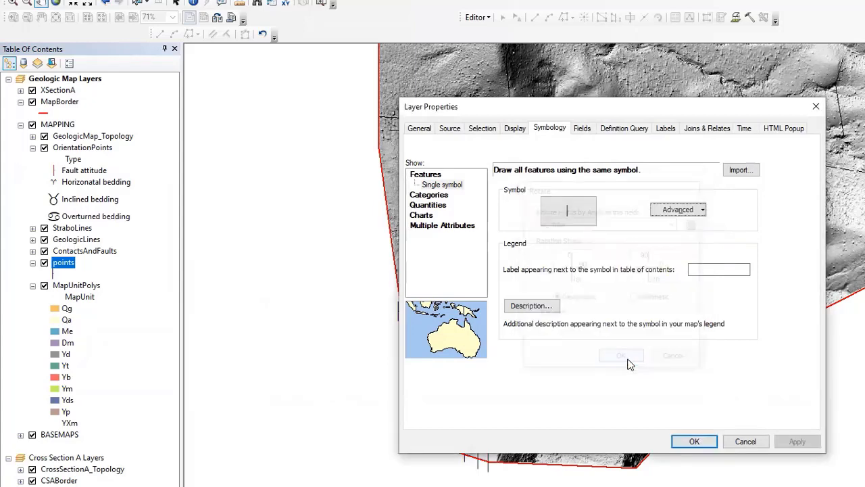
left_click(792, 443)
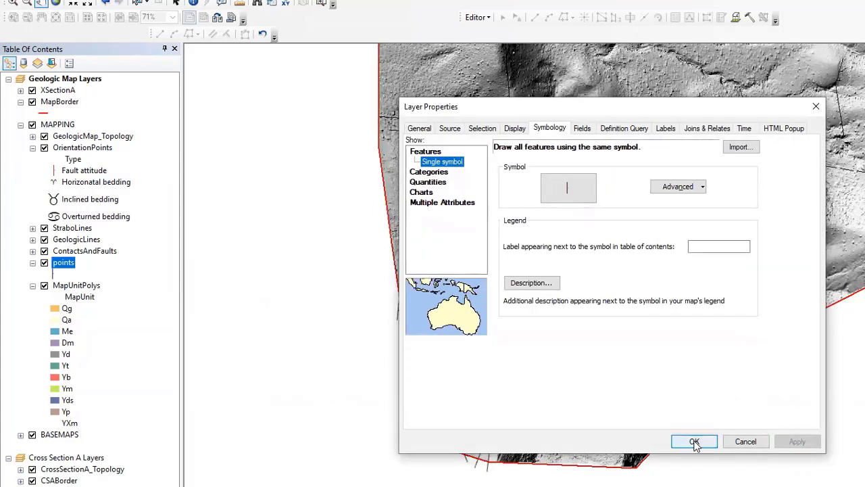
left_click(693, 441)
scroll(561, 392, "up", 2)
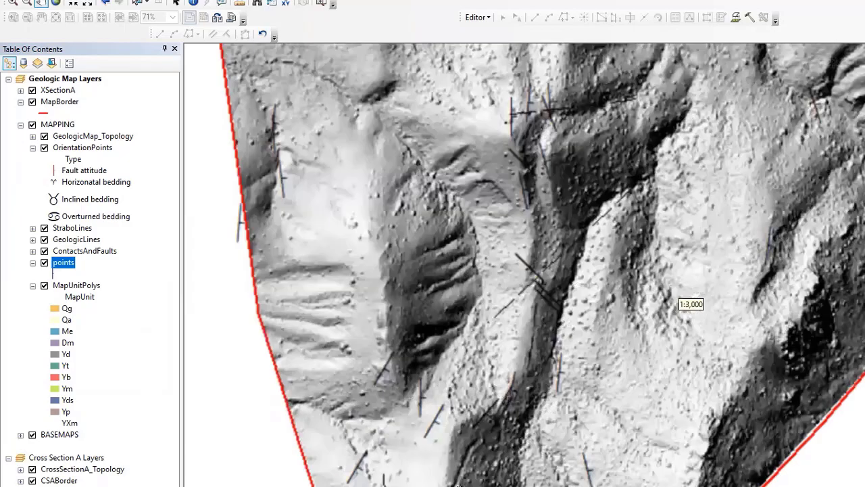
left_click_drag(611, 306, 576, 440)
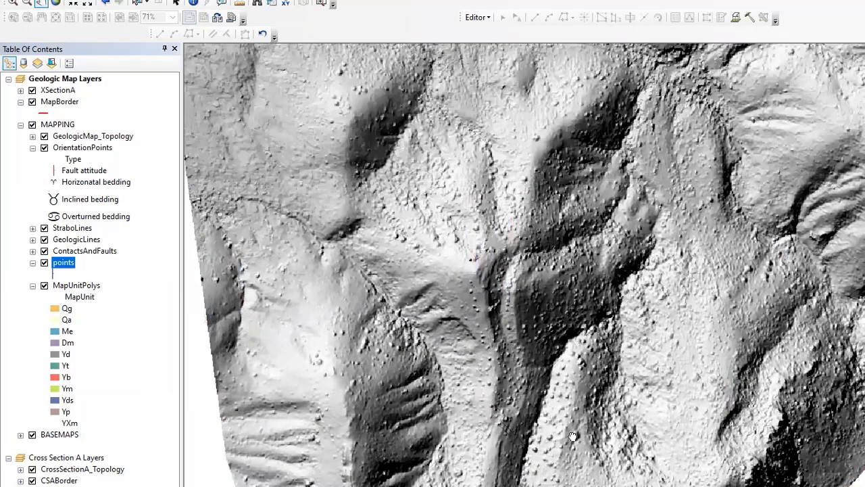
Start an edit session on the workspace that contains the points layer.
left_click_drag(549, 277, 737, 463)
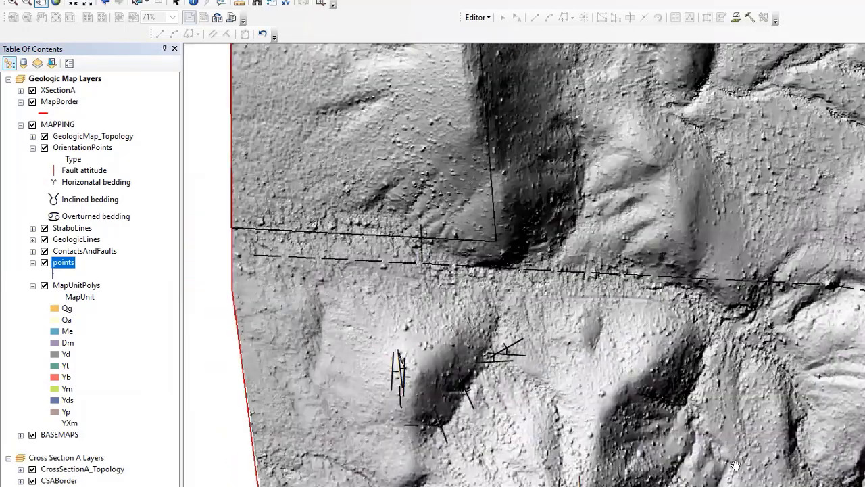
scroll(702, 460, "down", 1)
left_click_drag(652, 420, 620, 382)
scroll(621, 384, "down", 1)
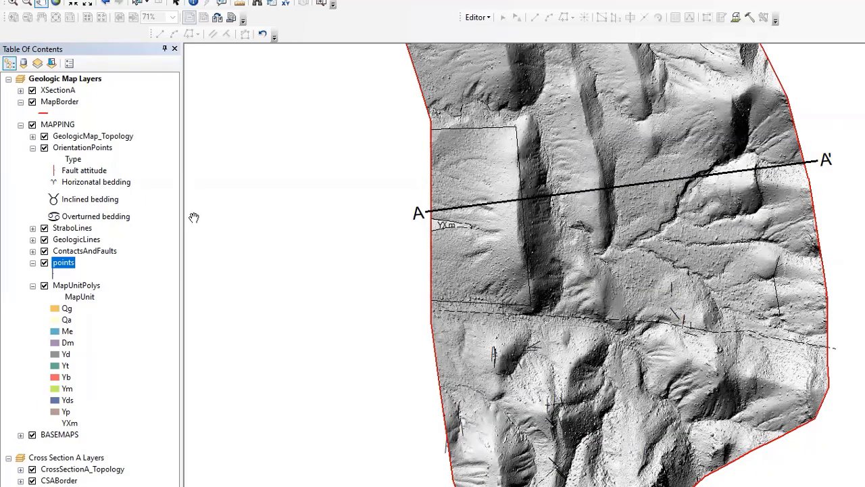
left_click(488, 18)
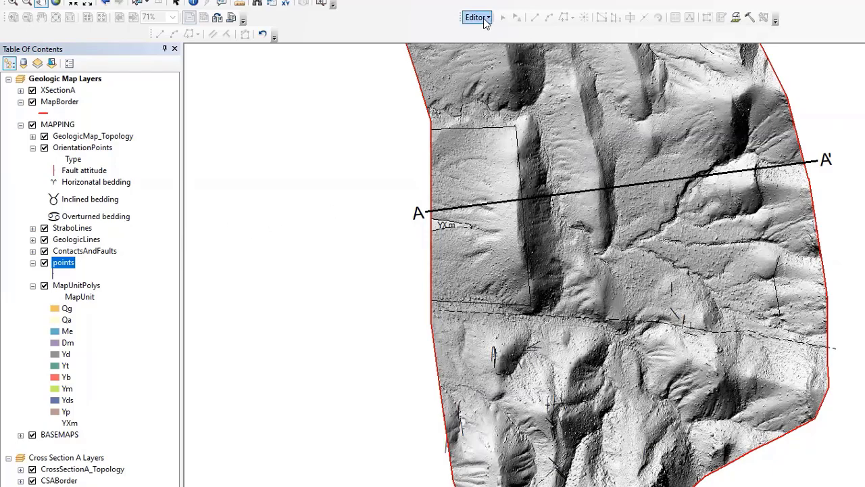
left_click(510, 29)
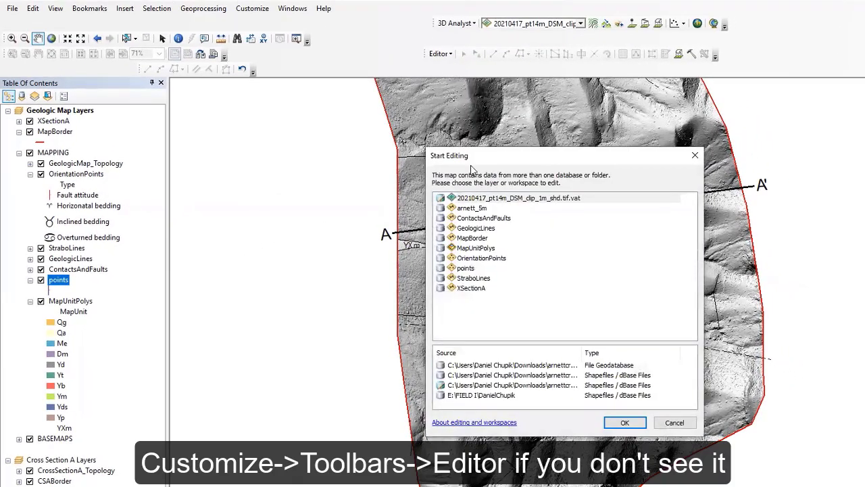
left_click(465, 268)
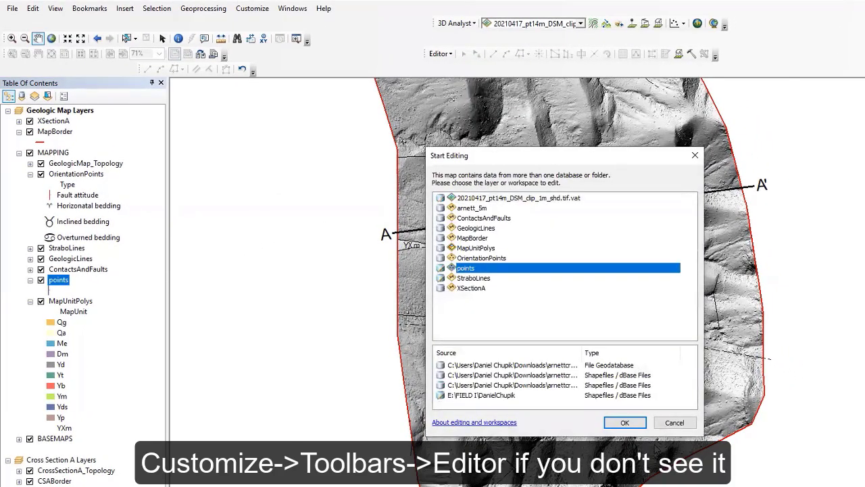
left_click(632, 427)
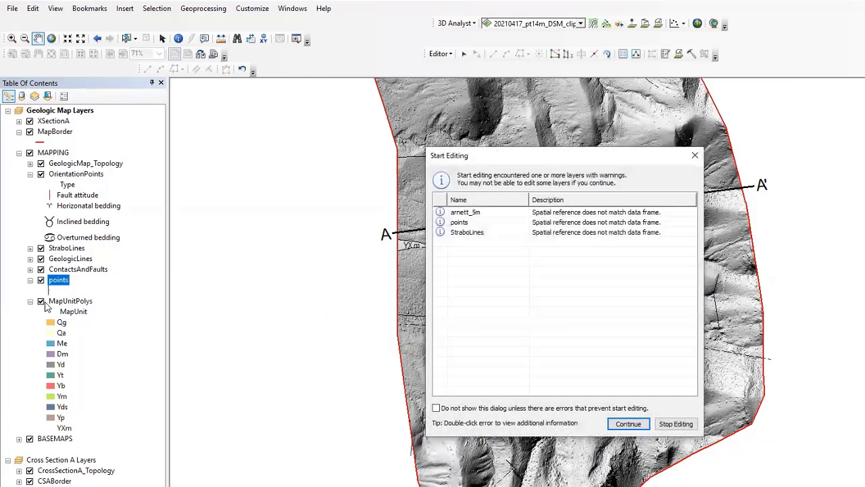
left_click(628, 424)
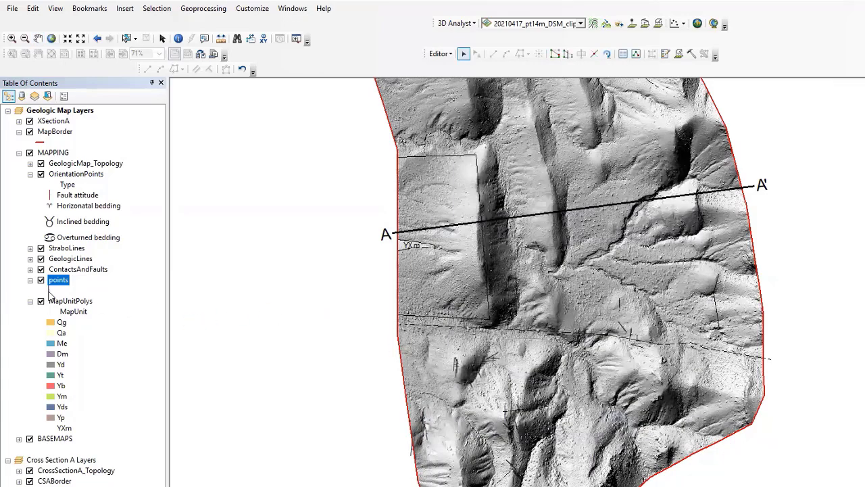
Open the points layer's attribute table and examine the po_strike, po_dip_dir and po_dip values of its records.
right_click(60, 284)
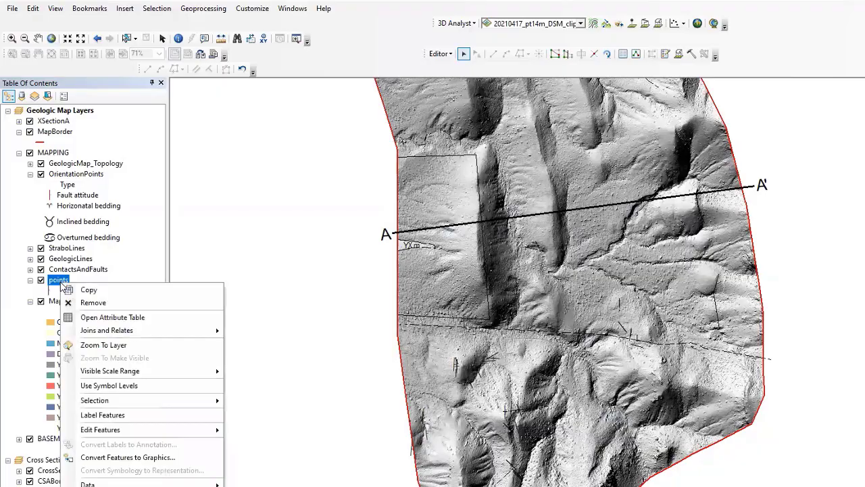
left_click(116, 318)
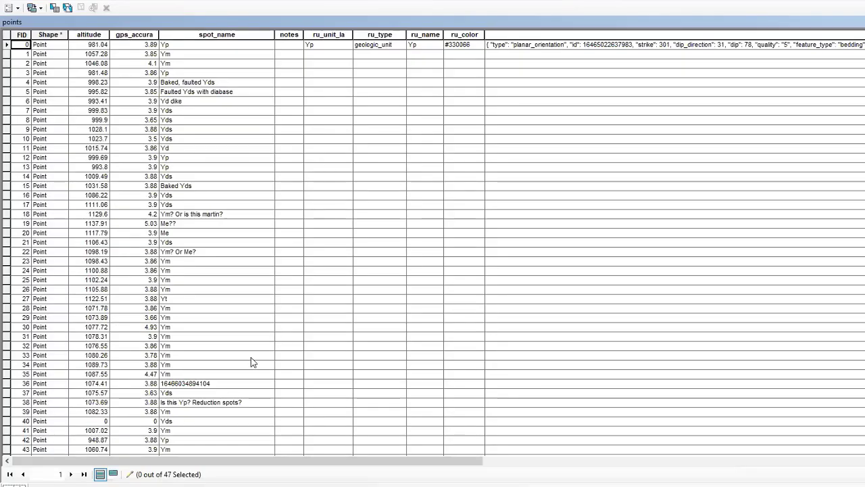
left_click_drag(228, 465, 690, 457)
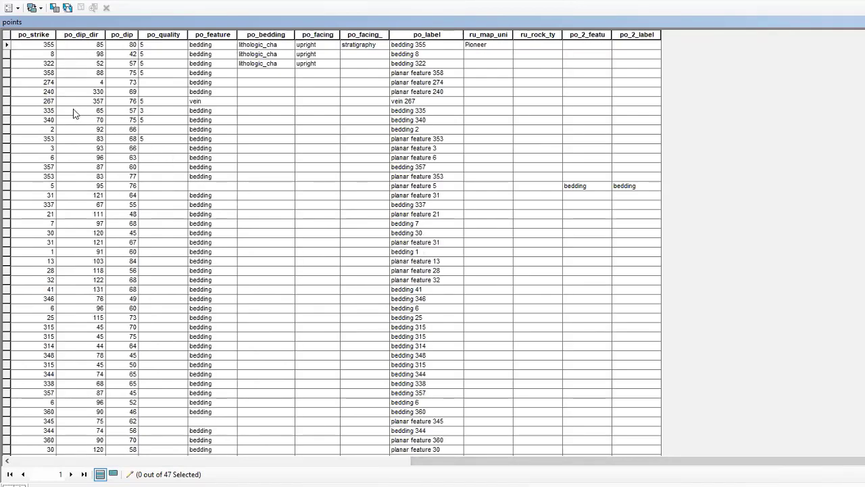
scroll(86, 196, "down", 2)
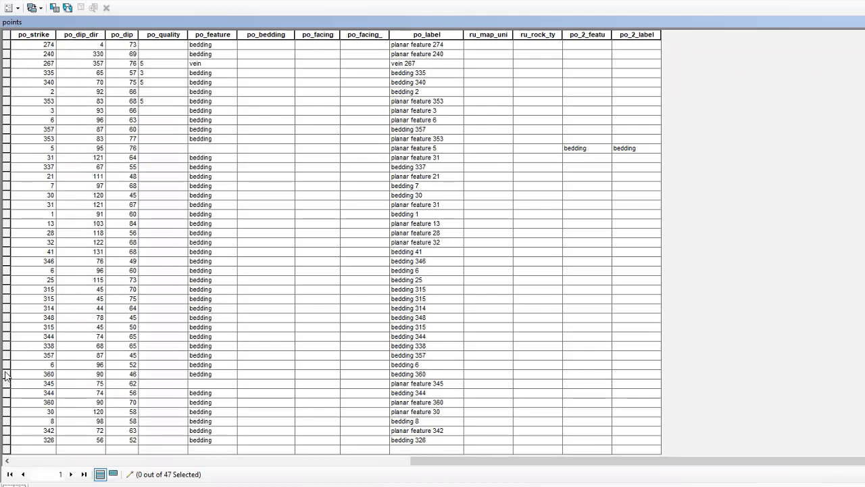
mouse_move(5, 376)
left_mouse_down()
mouse_move(8, 393)
mouse_move(6, 375)
left_mouse_up()
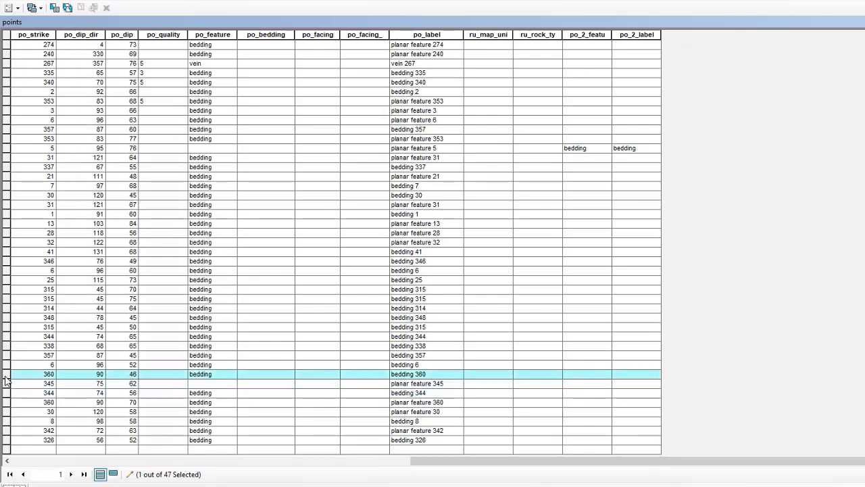
left_click(34, 35)
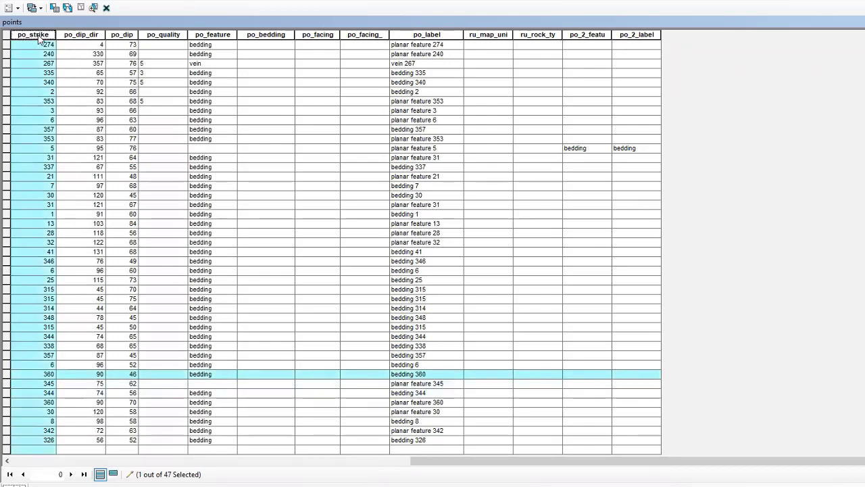
left_click(79, 383)
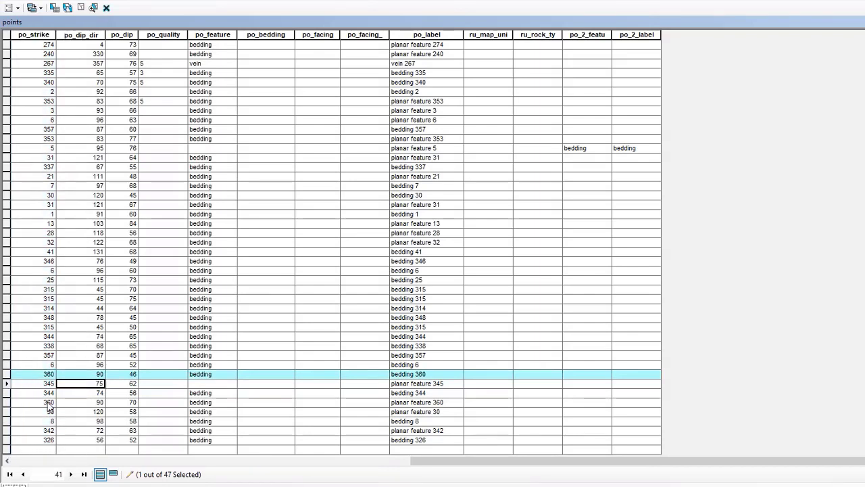
Select the last ten records of the points table, from bedding 357 through bedding 326, and leave the table.
left_click_drag(6, 355, 5, 443)
right_click(8, 375)
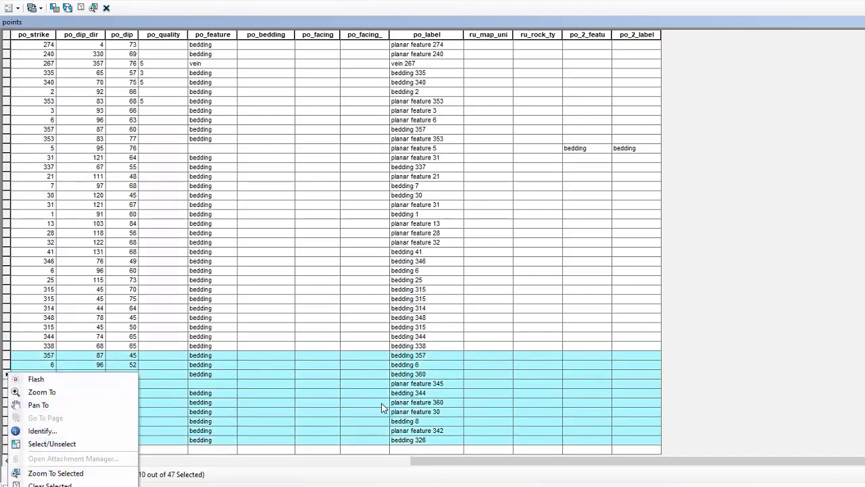
left_click(831, 299)
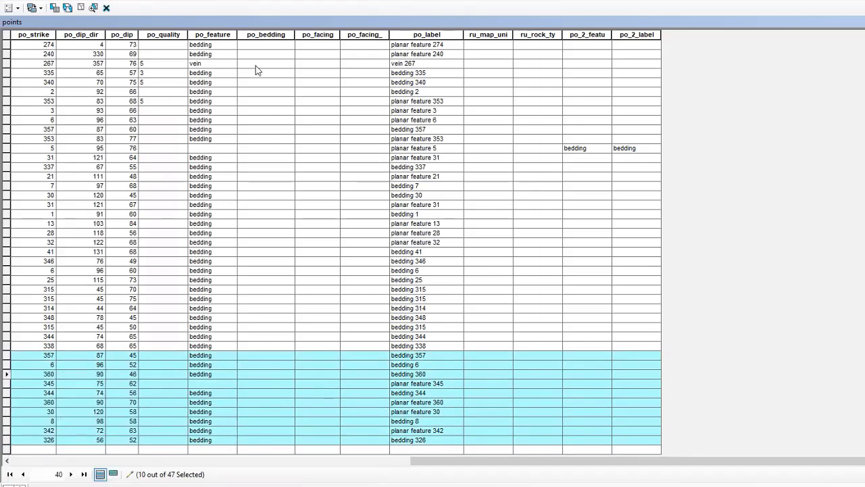
left_click(106, 7)
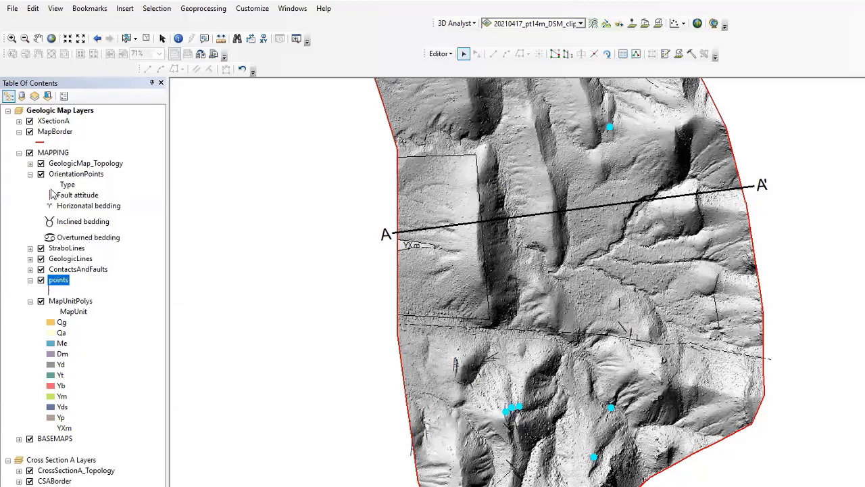
Stop the edit session and return to the map without an active edit.
left_click(63, 407)
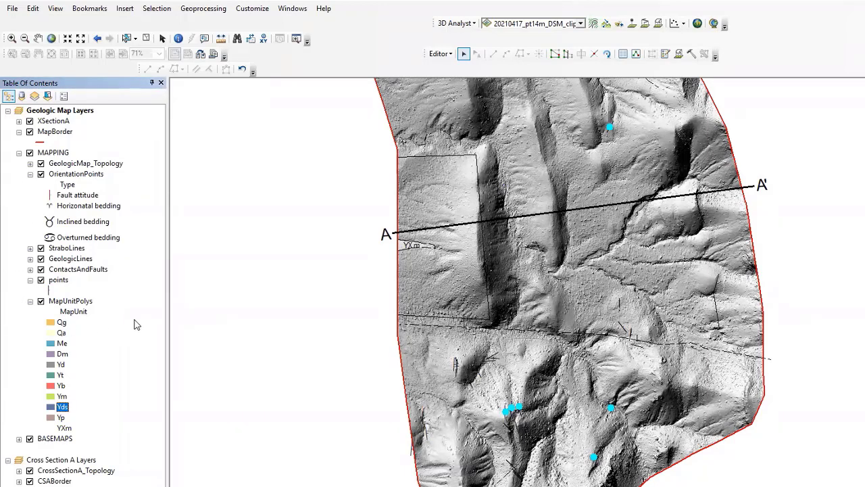
left_click(440, 54)
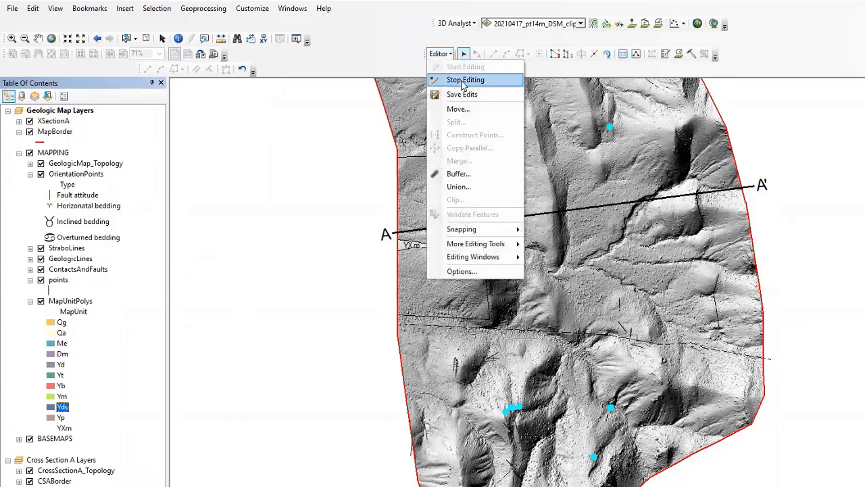
left_click(454, 79)
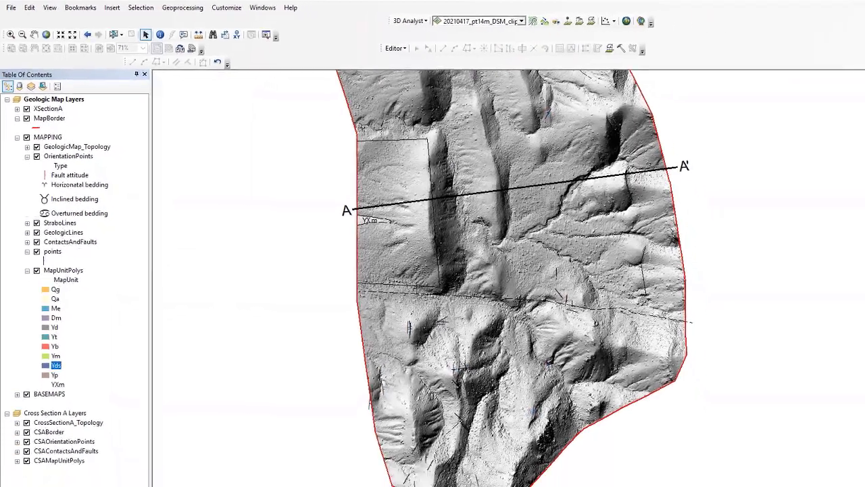
Add polygons.shp from the connected FIELD I folder to the MAPPING group, between points and MapUnitPolys.
left_click(859, 120)
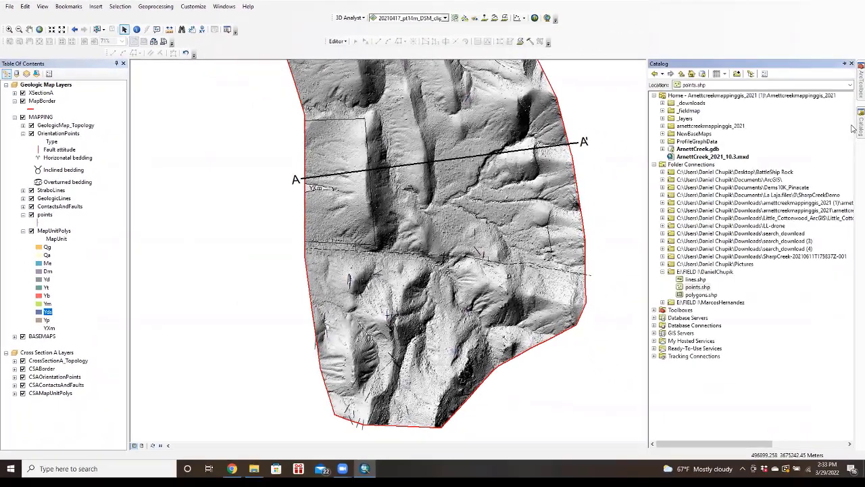
left_click(703, 294)
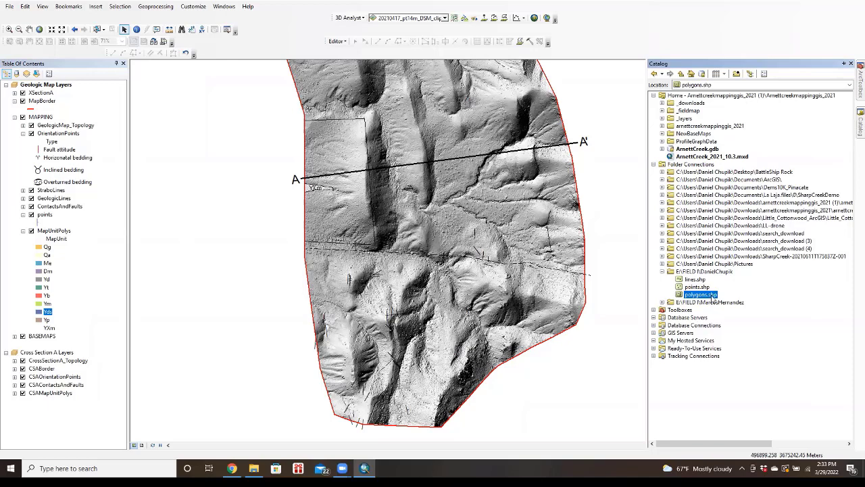
left_click_drag(712, 300, 50, 223)
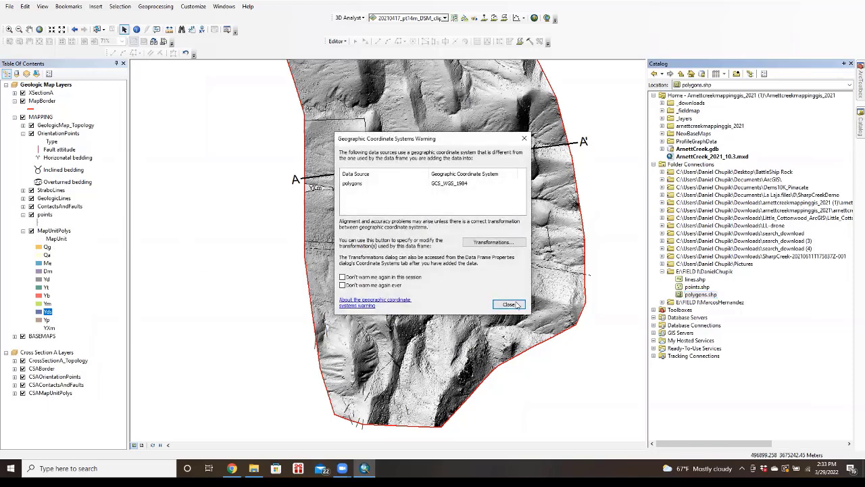
left_click(509, 304)
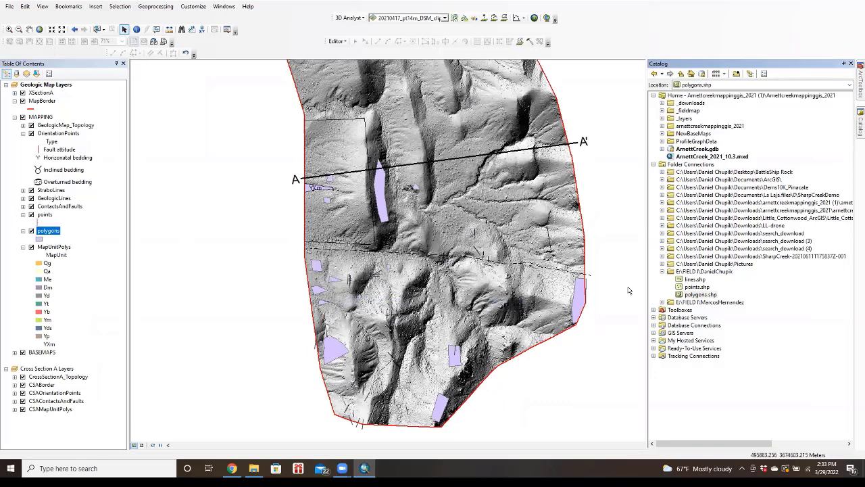